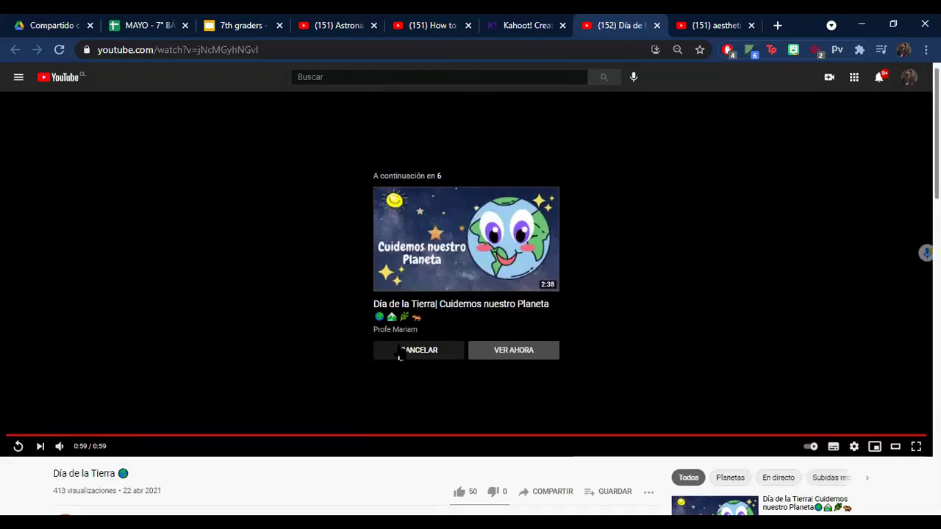
Step: Cancel autoplay of the upcoming video on the Día de la Tierra page and open the Historia Para Tontos channel
left_click(399, 353)
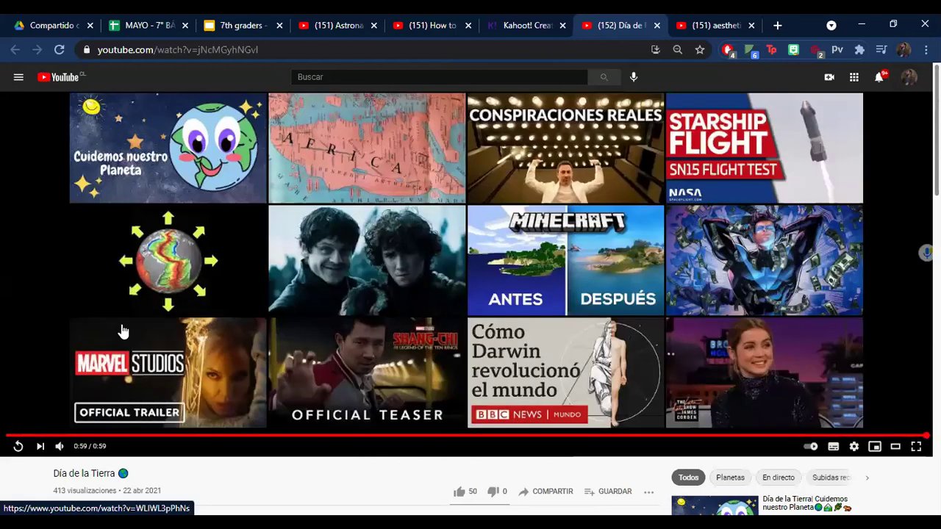
scroll(377, 316, "down", 3)
scroll(376, 311, "up", 2)
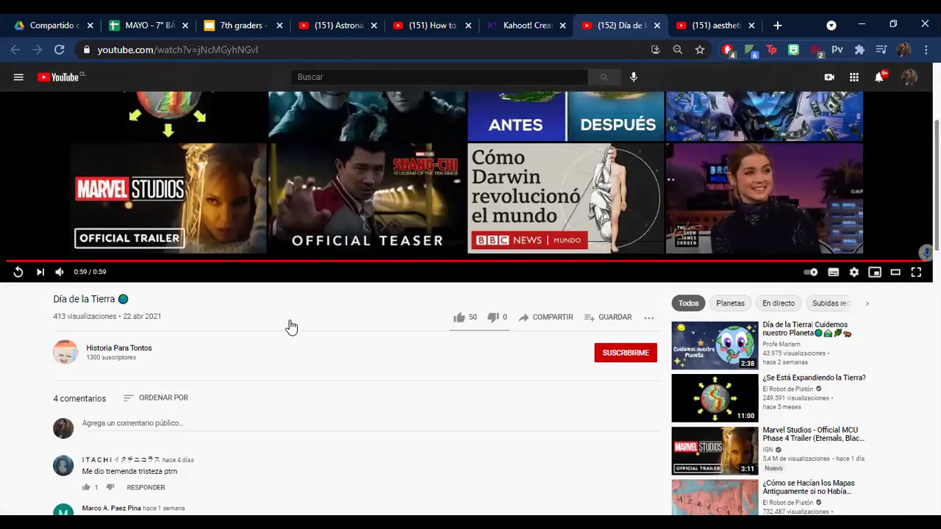
left_click(118, 453)
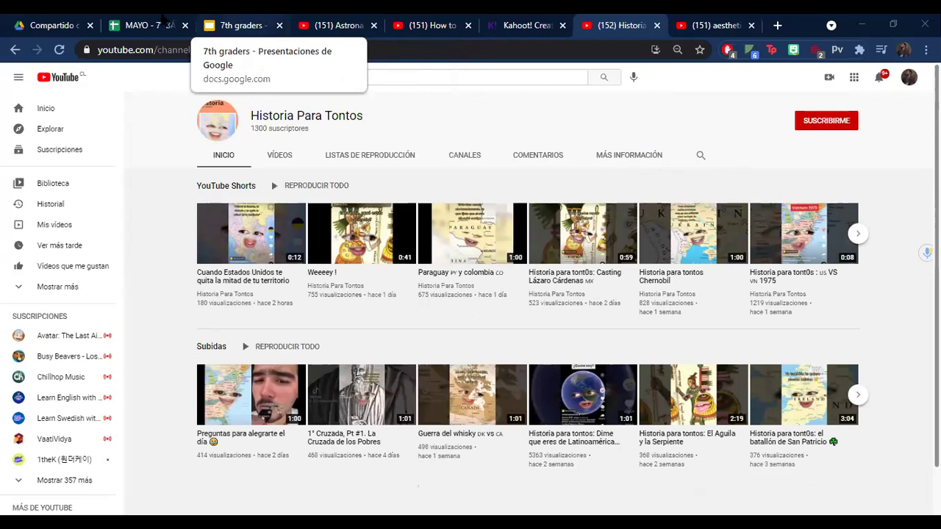
Step: Switch to the MAYO - 7° BÁSICO B spreadsheet and, on the INGLÉS sheet, set date cell F5 to 05/05 and hours cell F4 to 2
left_click(163, 20)
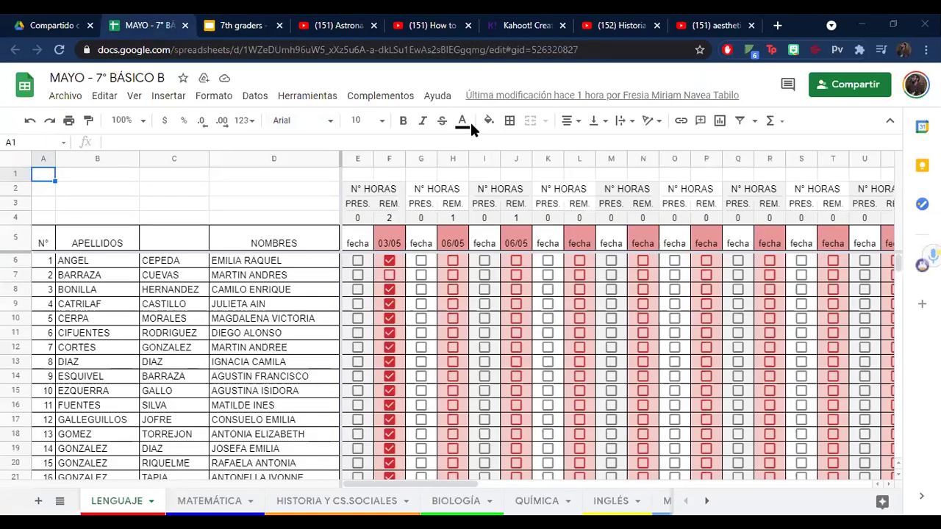
left_click(605, 496)
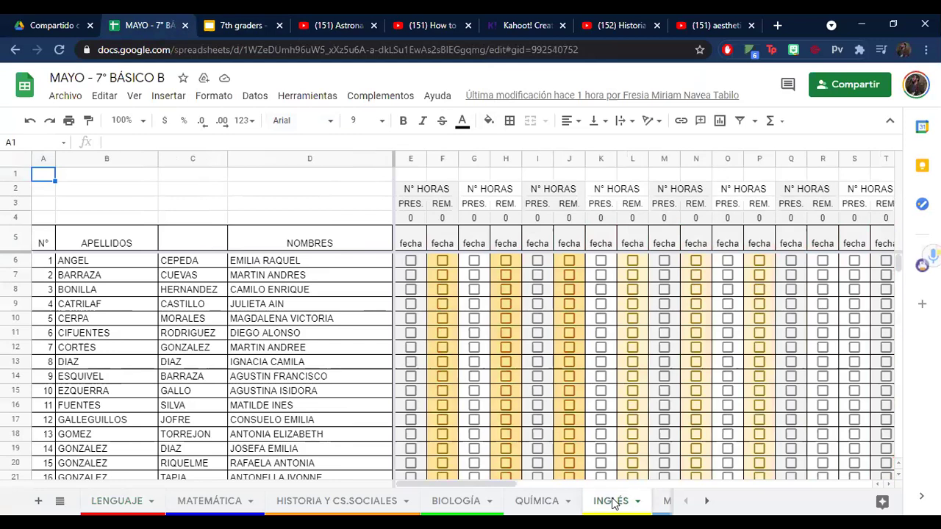
left_click(452, 243)
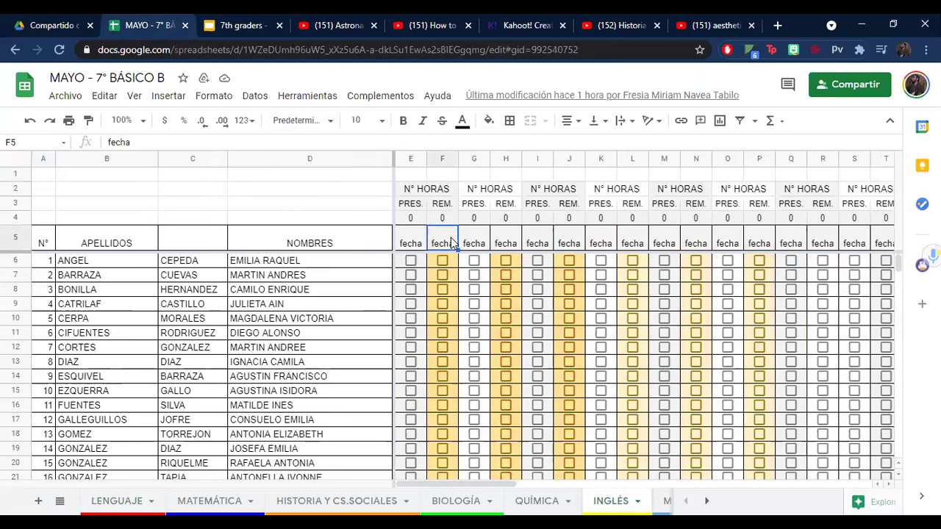
type("05/0")
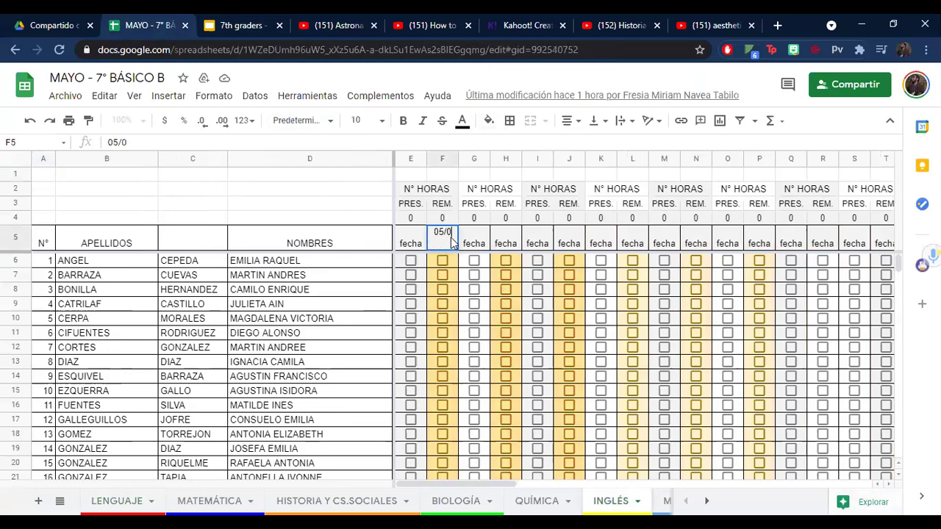
type("5")
key("Return")
left_click(451, 216)
type("2")
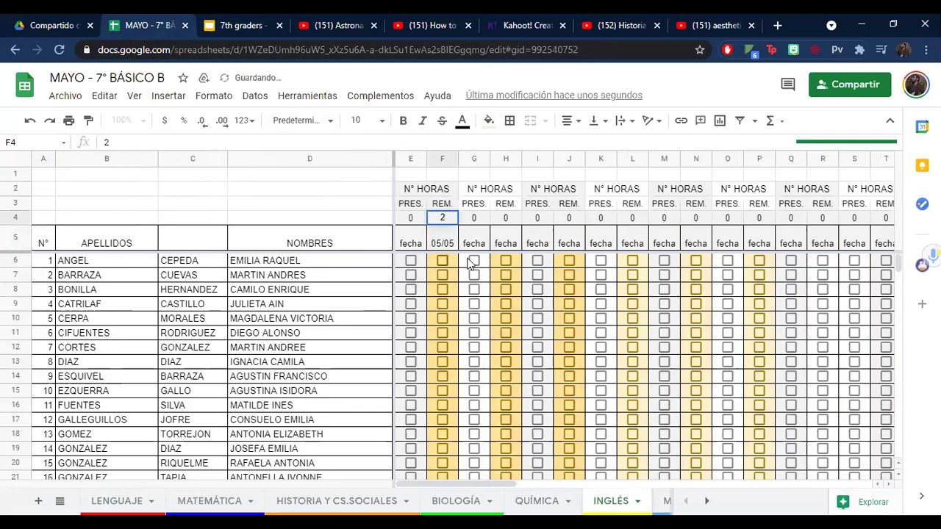
key("Return")
Step: Mark student number 2 as attending remotely on 05/05 by ticking the checkbox in F7
key("Down")
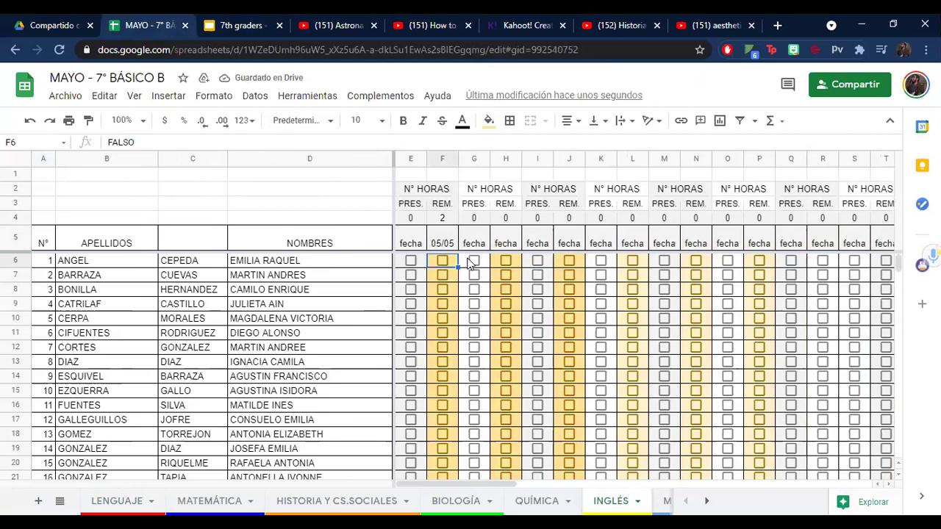
key("Down")
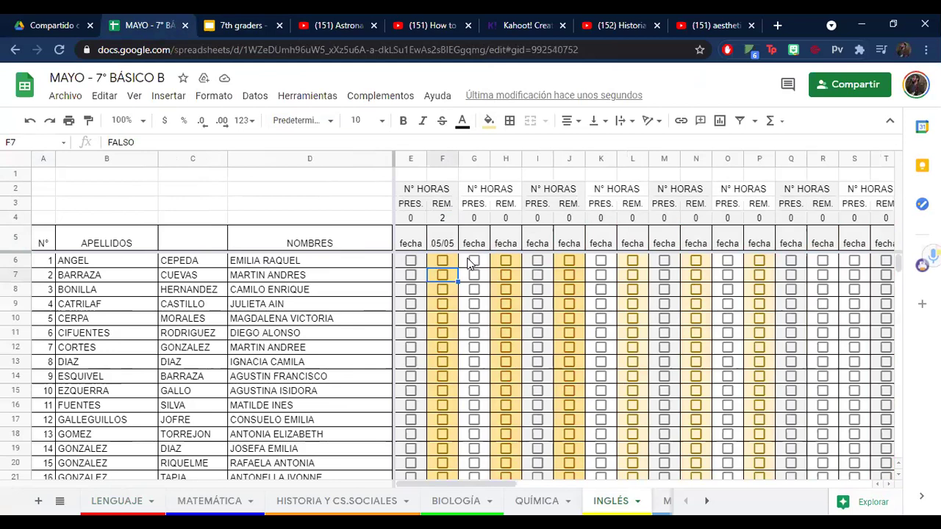
key("space")
key("space")
key("space")
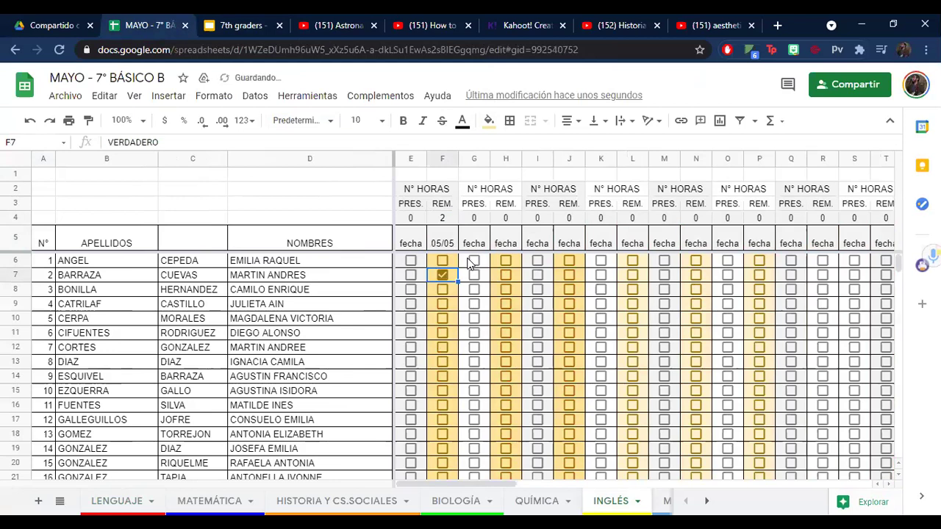
key("Down")
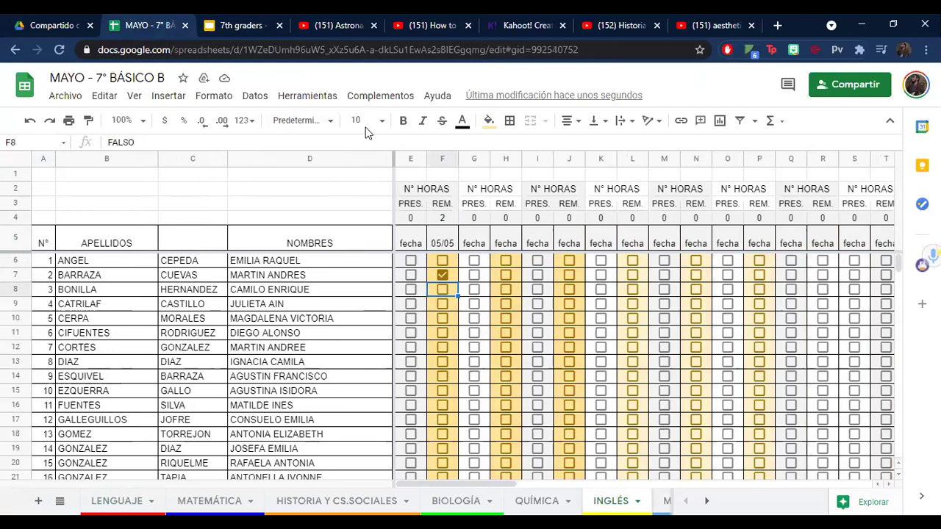
Step: Switch to YouTube, search for "ganster paradise", and play Coolio's Gangsta's Paradise album audio
left_click(700, 25)
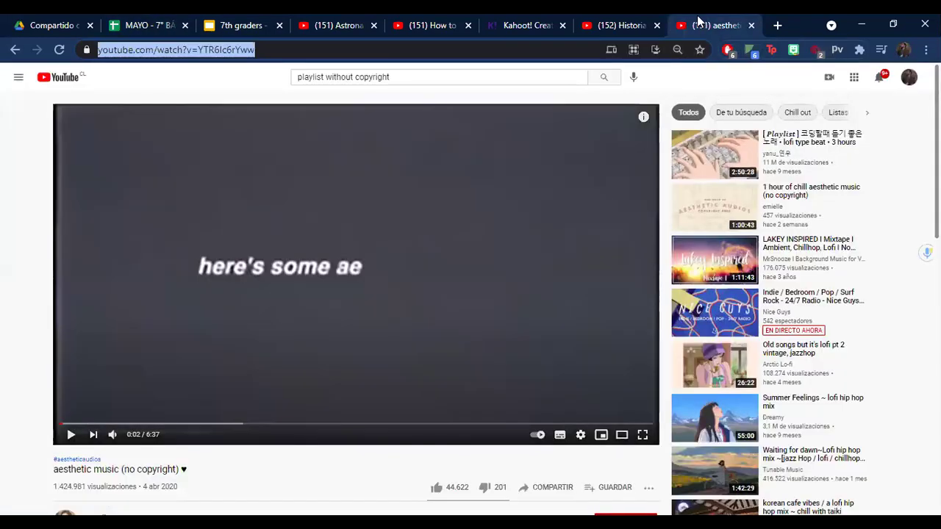
left_click_drag(394, 77, 268, 81)
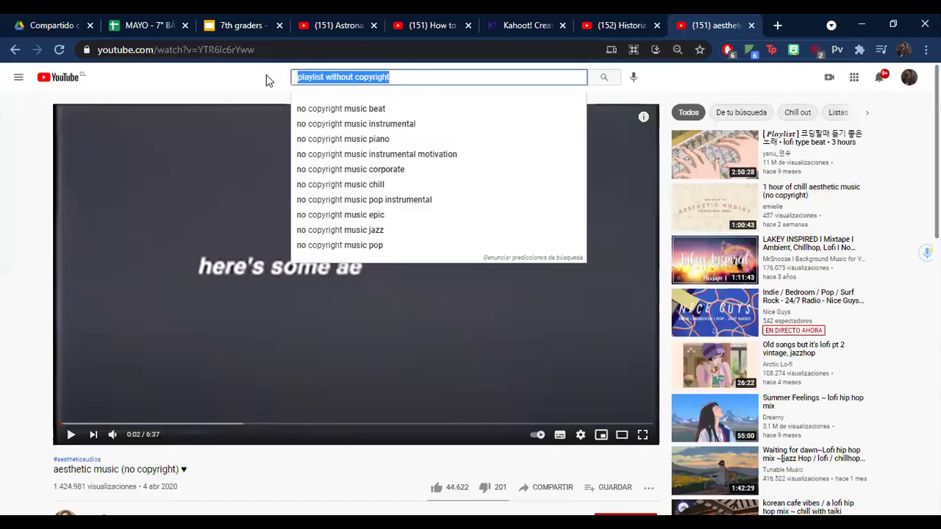
type("ganster para")
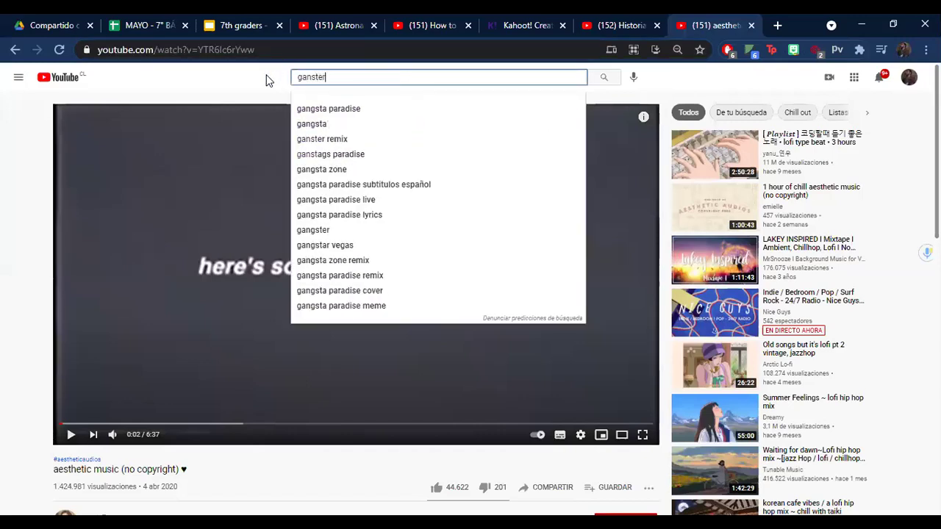
type("dise")
key("Return")
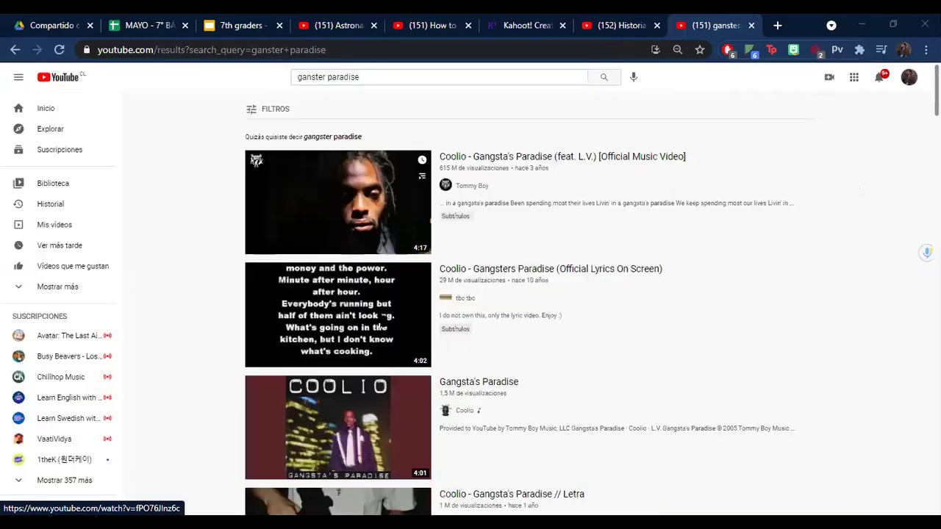
left_click(386, 426)
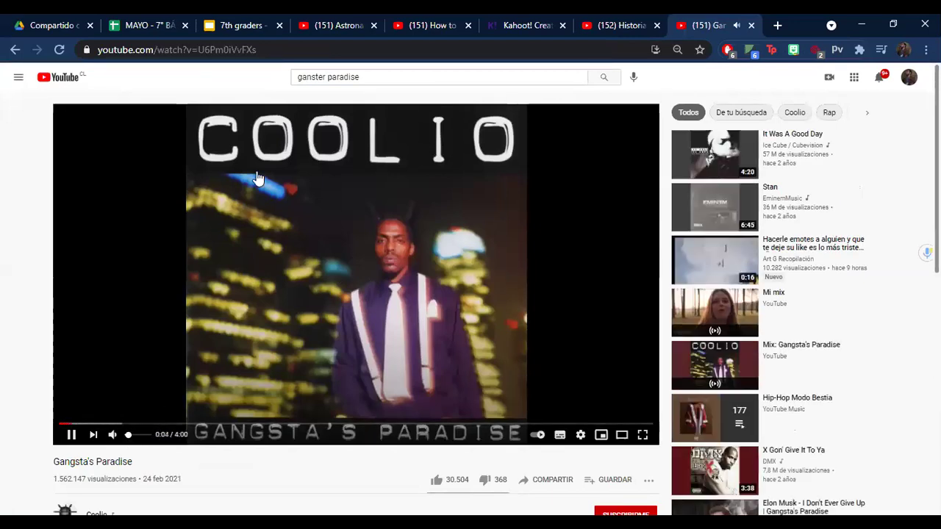
Step: Switch back to the MAYO - 7° BÁSICO B spreadsheet and select student number 4's remote attendance cell, F9
left_click(170, 25)
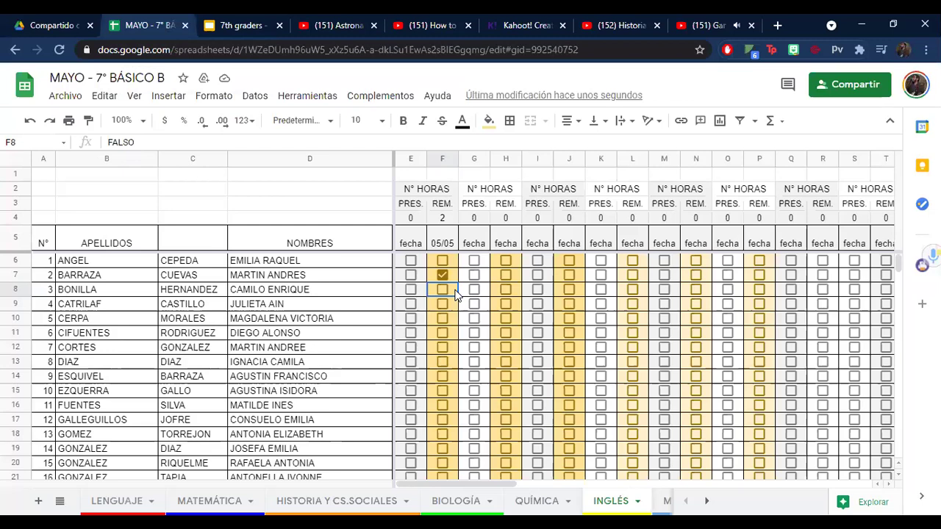
key("Down")
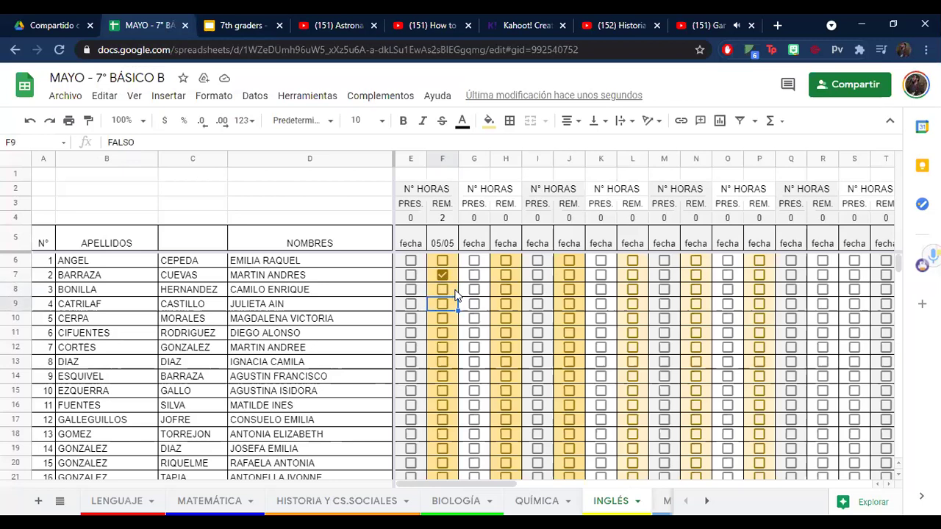
type("VERDADERO")
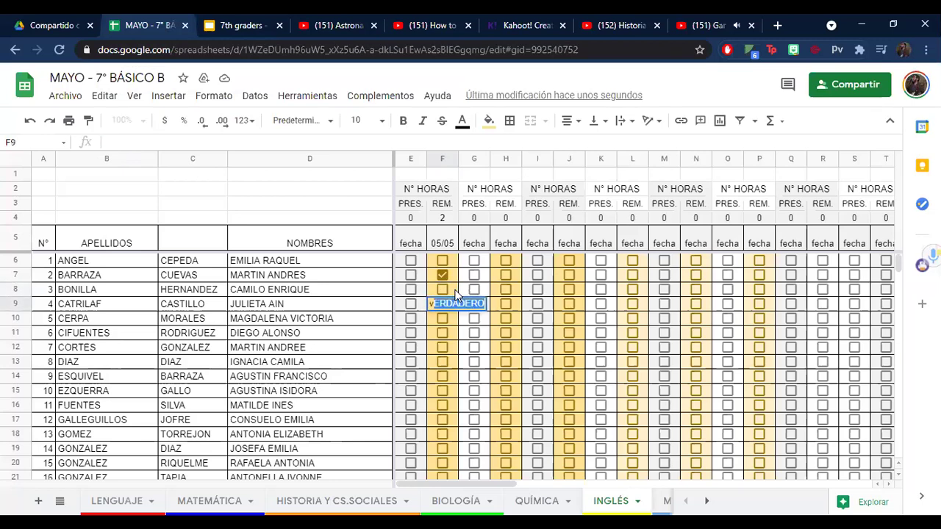
key("Return")
key("Up")
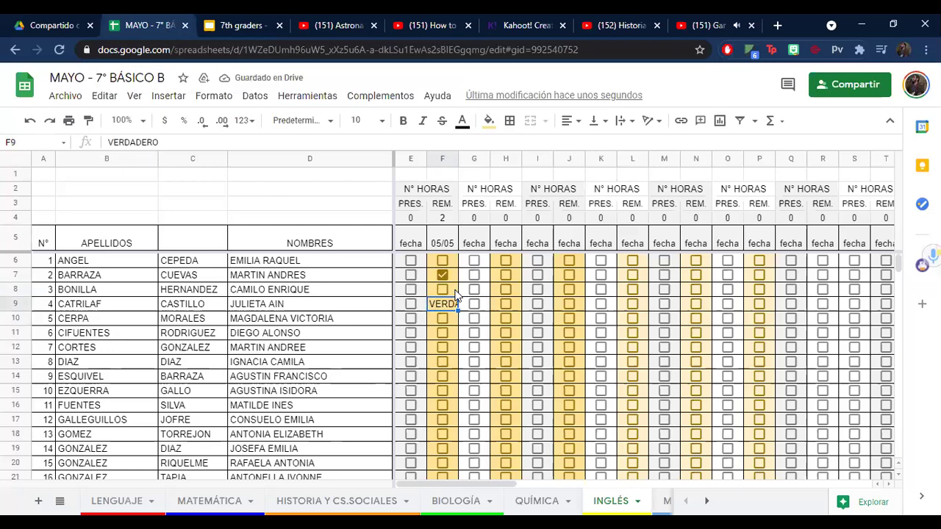
key("Delete")
Step: Tick the 05/05 remote attendance checkboxes for students number 4 to 6, in cells F9 to F11
key("space")
key("Down")
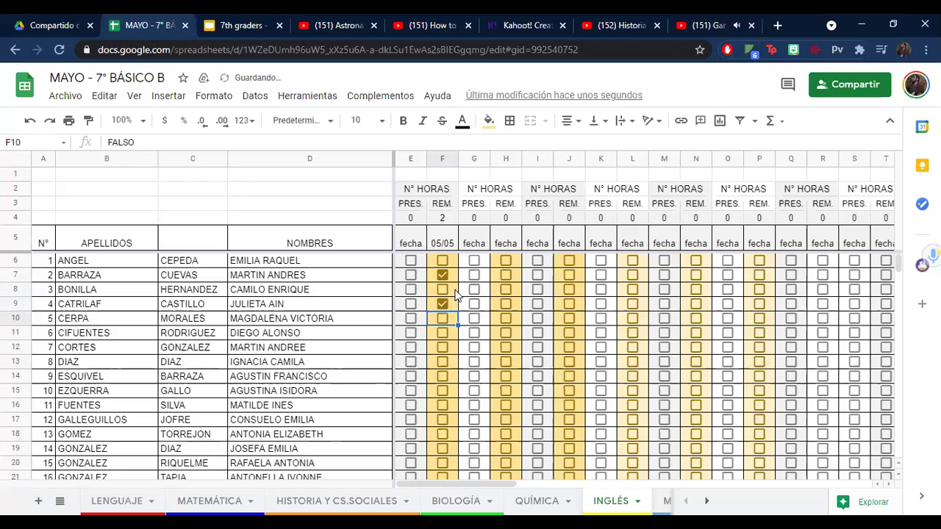
key("space")
key("Down")
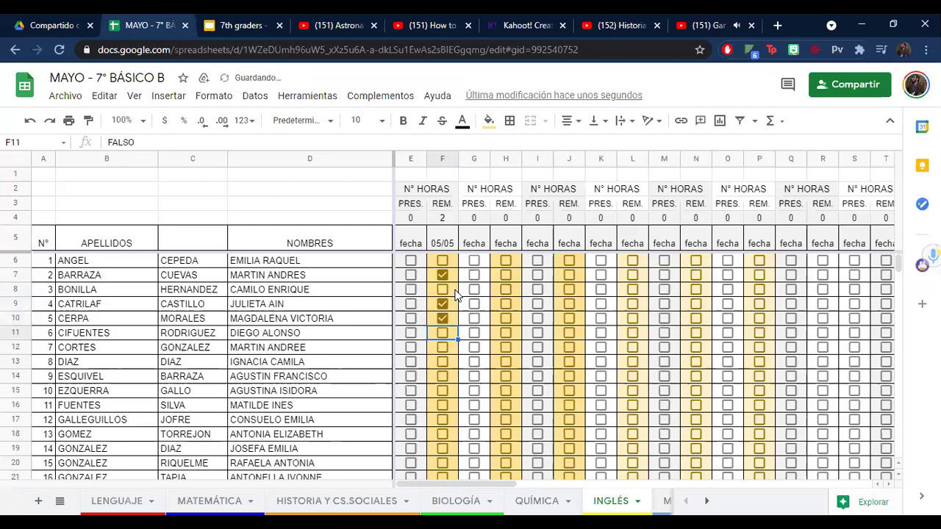
key("space")
key("Down")
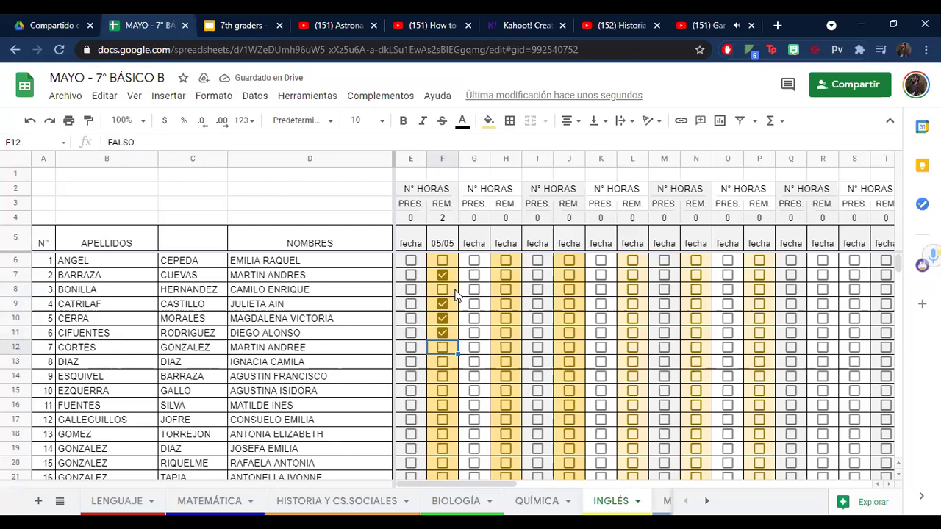
Step: Tick the 05/05 remote attendance checkboxes for students number 7 to 11, in cells F12 to F16
left_click(443, 348)
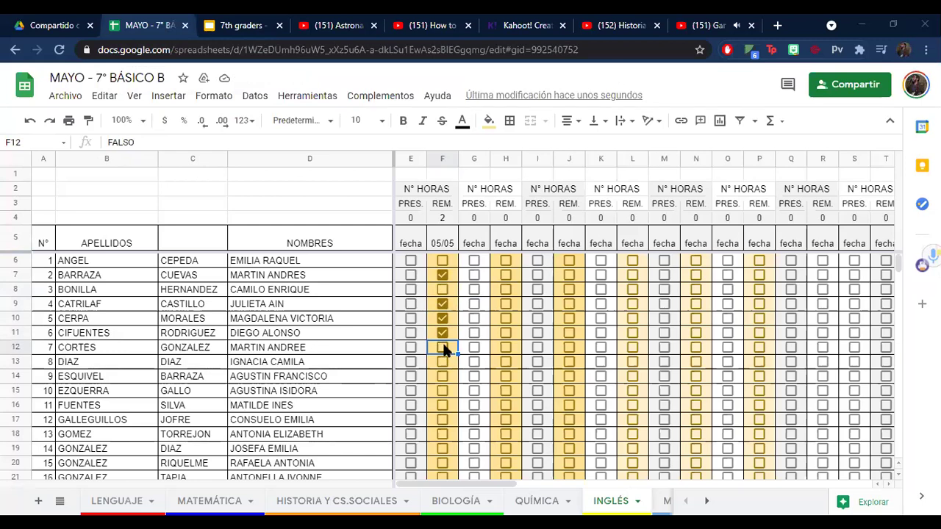
left_click(455, 367)
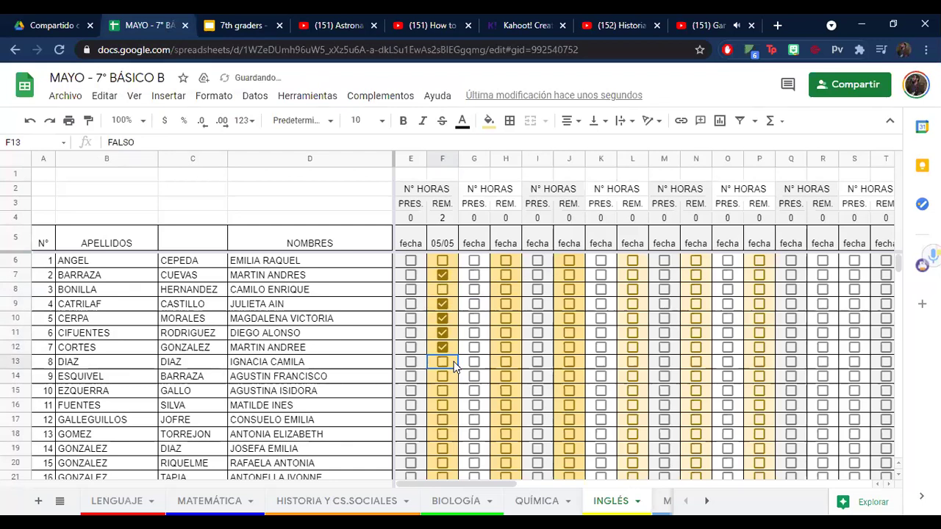
key("space")
key("Down")
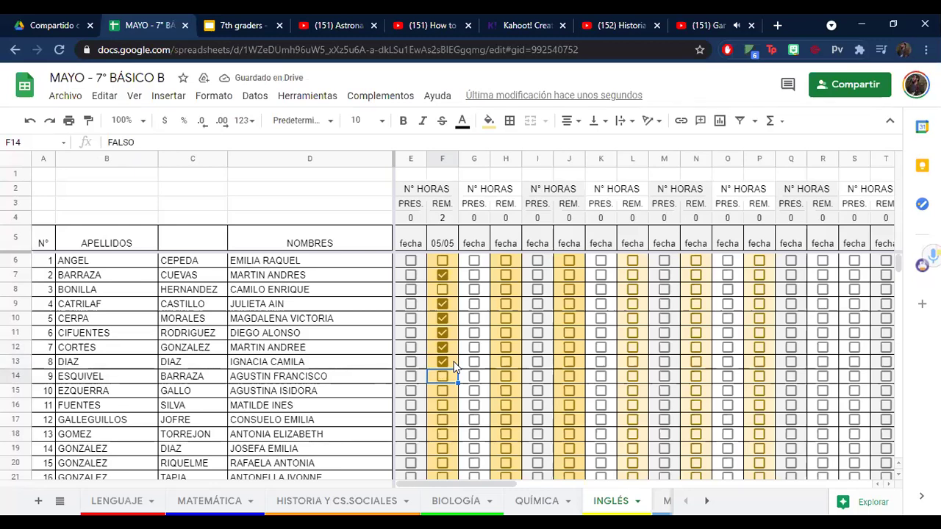
key("space")
key("Down")
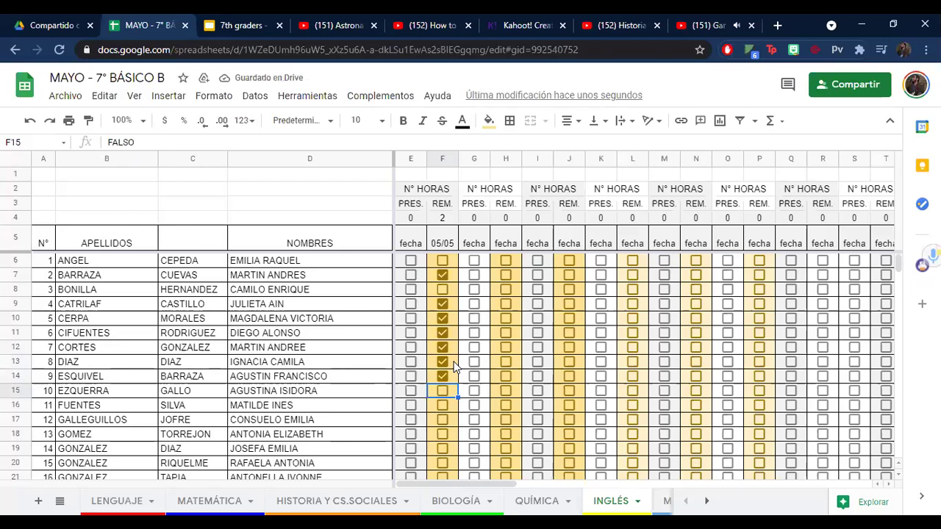
key("space")
key("Down")
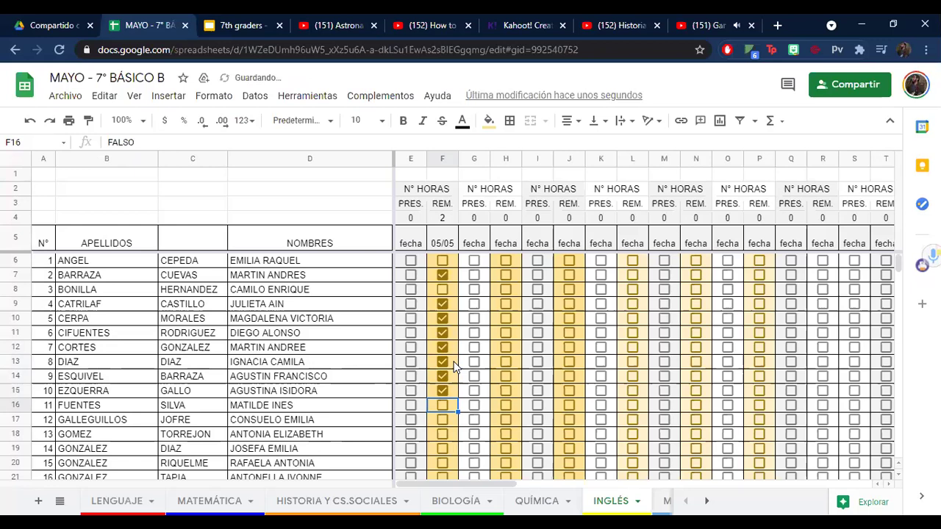
key("space")
key("Down")
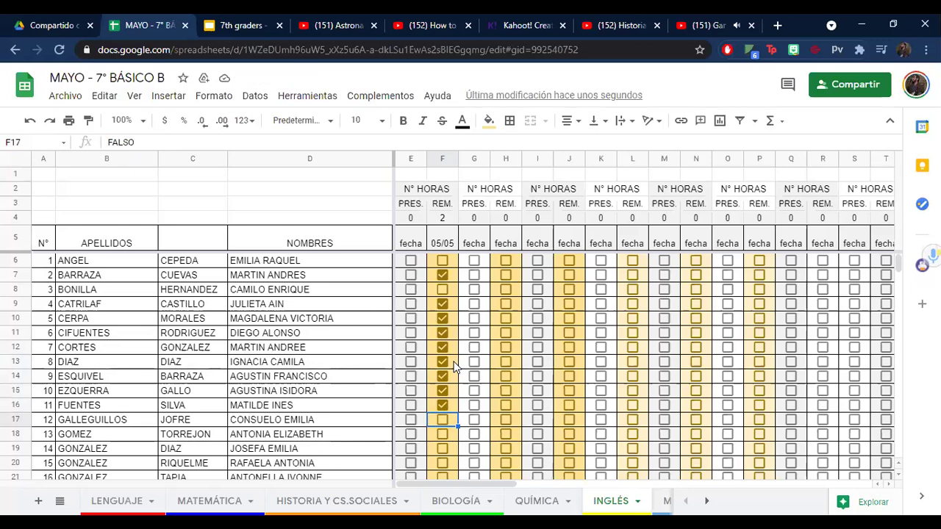
Step: Skip student number 12 and tick the 05/05 remote attendance checkboxes for students number 13 to 15, in cells F18 to F20
key("Down")
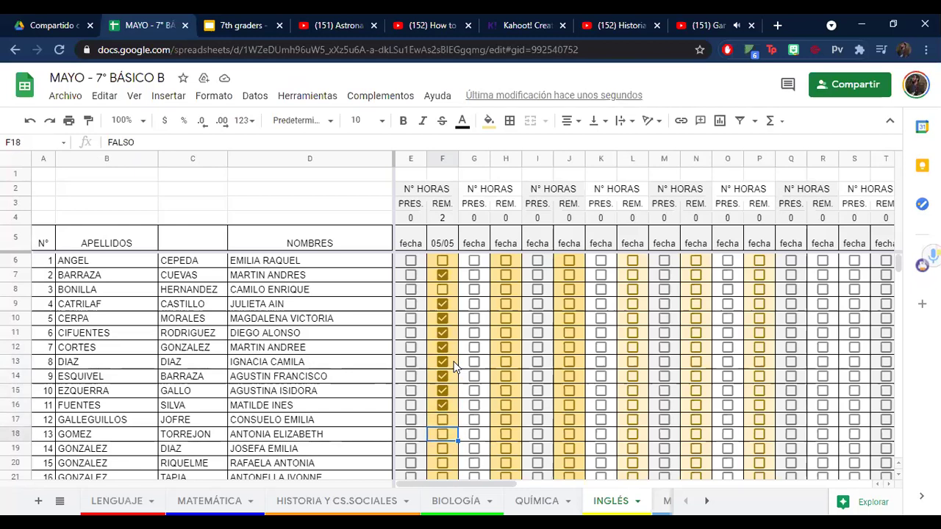
key("space")
key("Down")
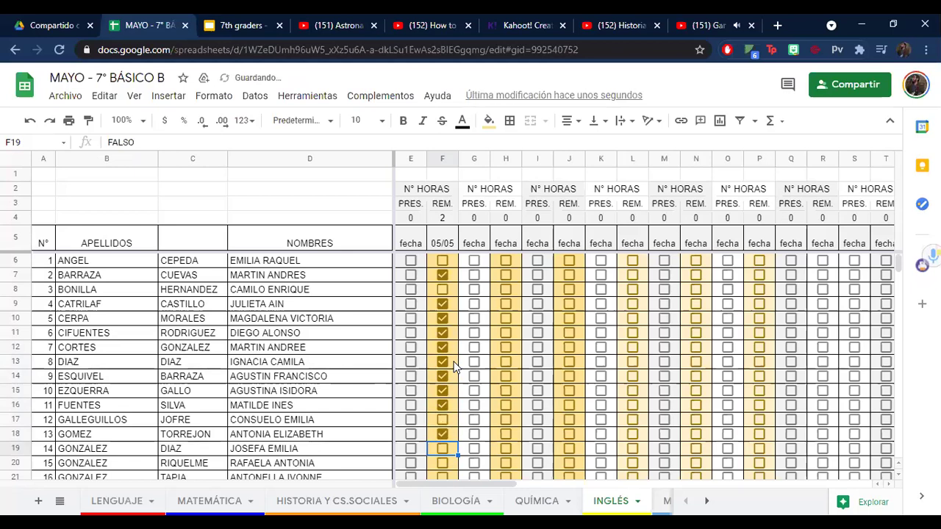
key("space")
key("Down")
key("Up")
key("Down")
key("space")
key("Up")
key("space")
key("space")
key("Down")
key("Down")
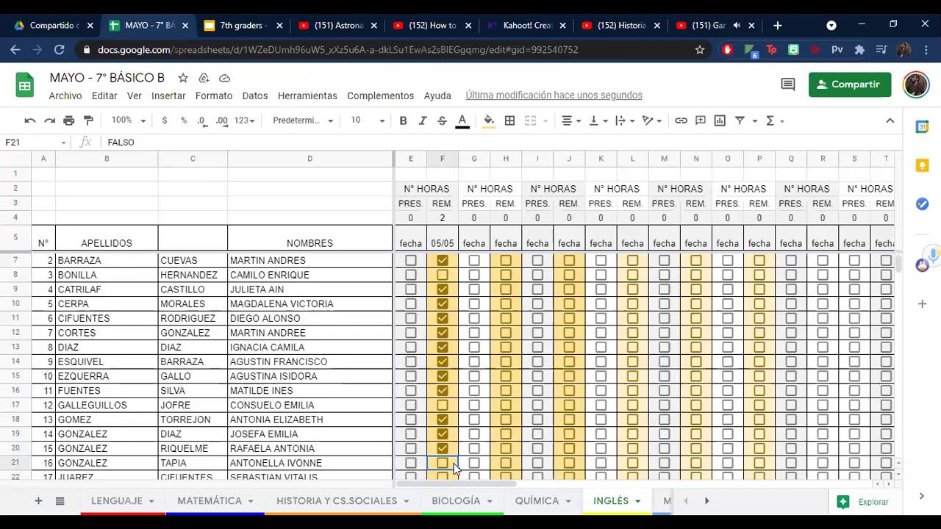
Step: Tick the 05/05 remote attendance checkbox for student number 16, in cell F21
scroll(455, 469, "down", 1)
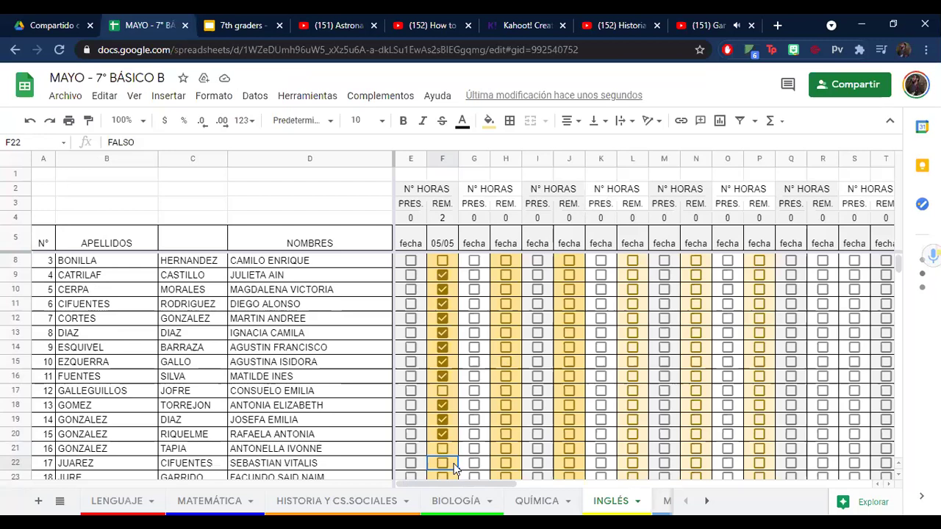
key("space")
key("Down")
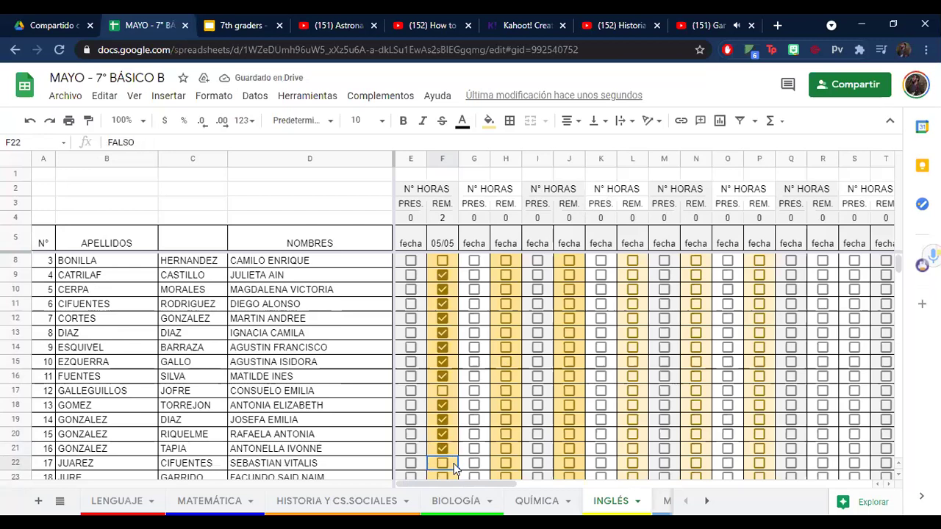
Step: Tick the 05/05 remote attendance checkboxes for students number 17 to 21, in cells F22 to F26
key("space")
key("Down")
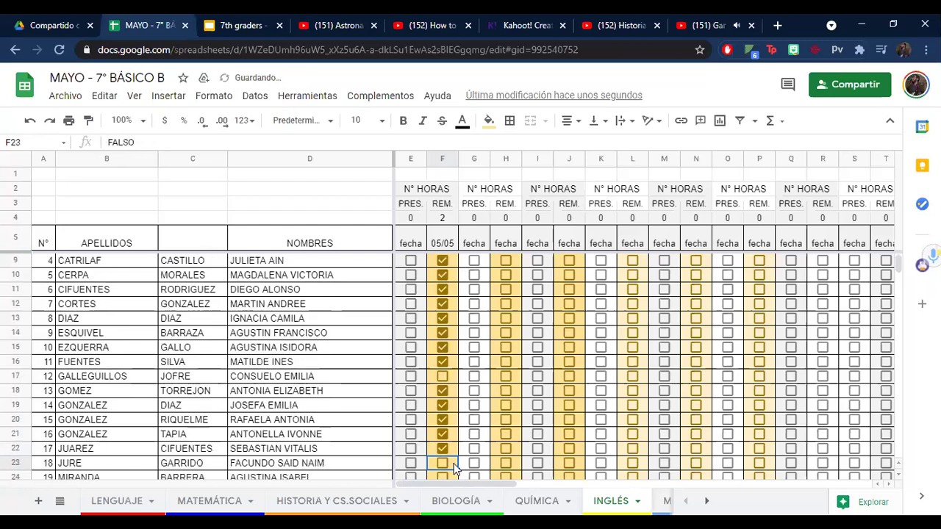
key("space")
key("Down")
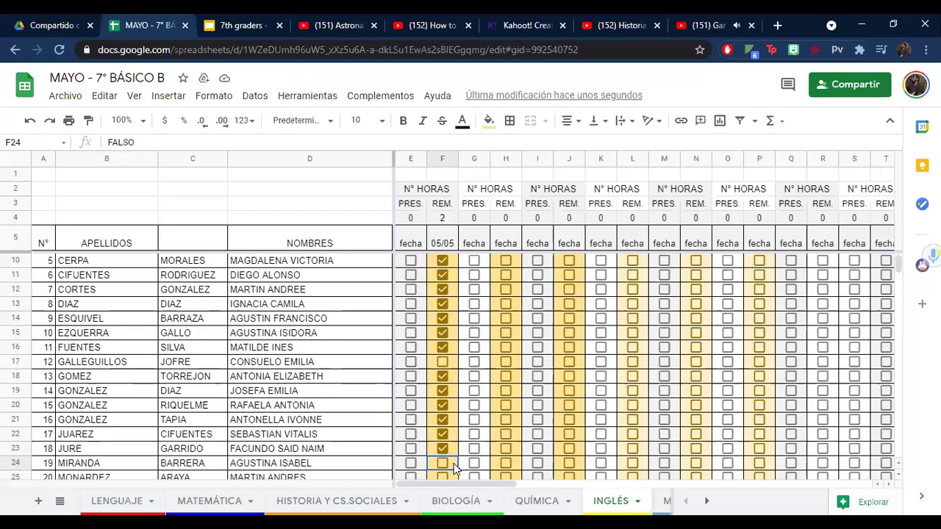
key("space")
key("Down")
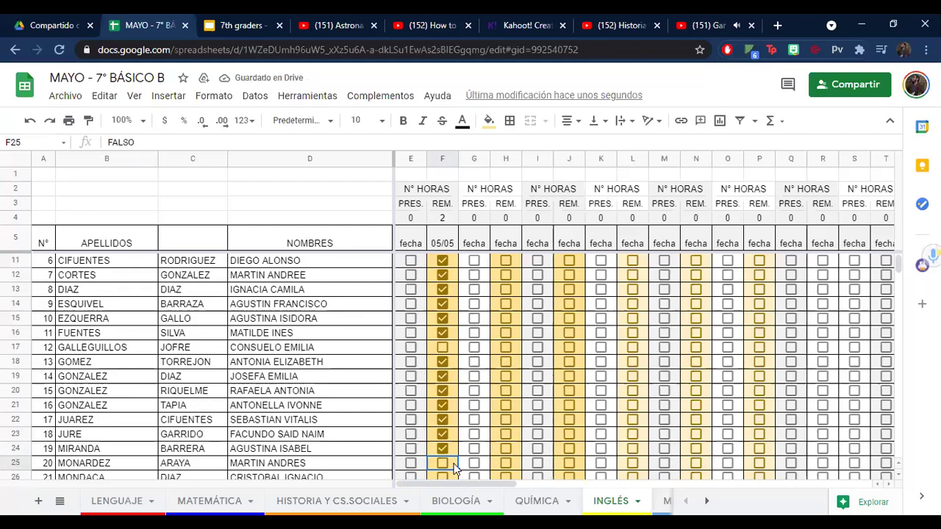
key("space")
key("Down")
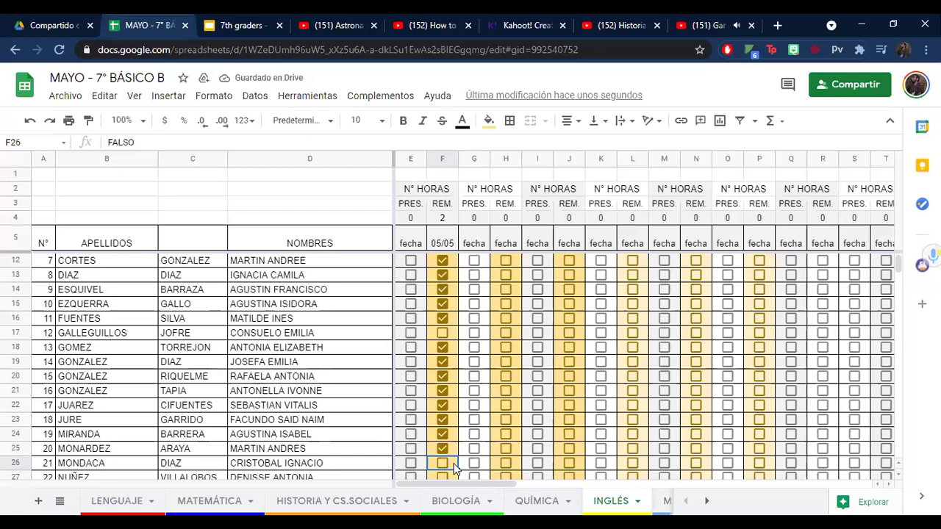
key("space")
key("Down")
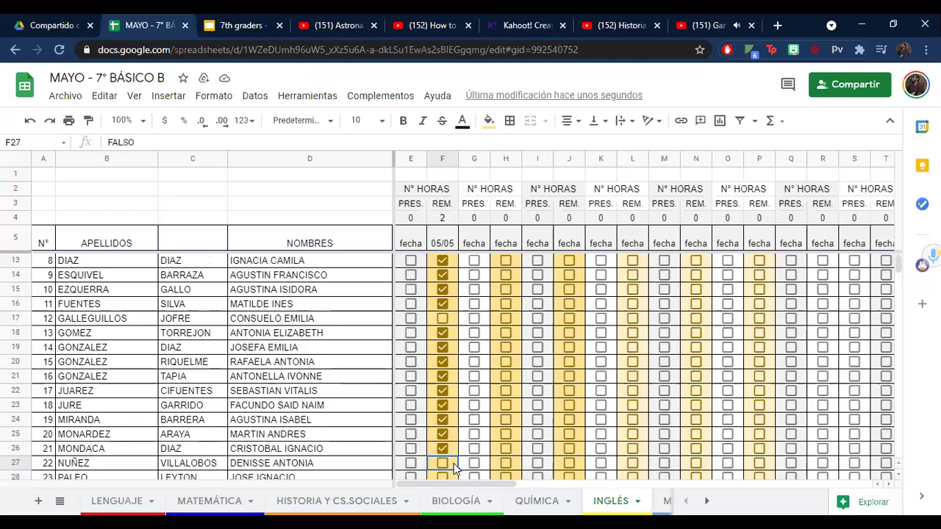
Step: Tick the 05/05 remote attendance checkbox for student number 22, in cell F27
scroll(454, 469, "down", 1)
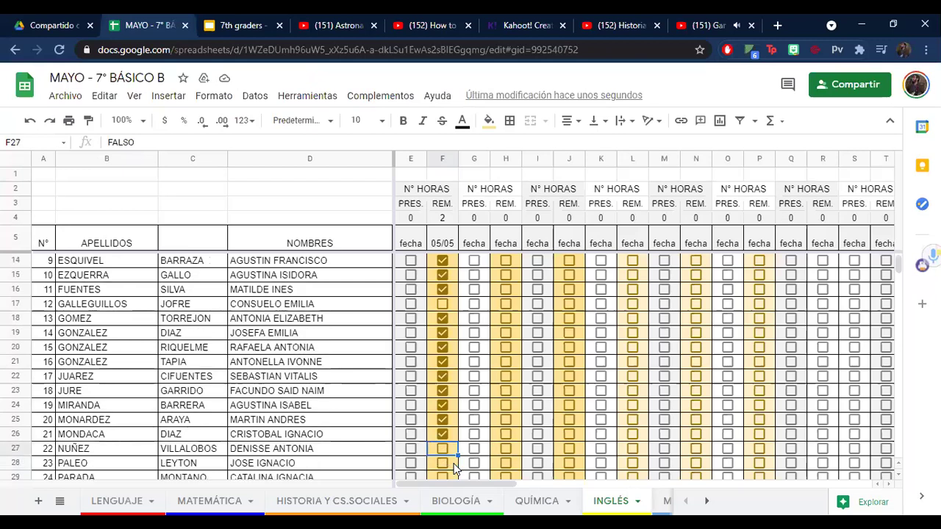
key("Up")
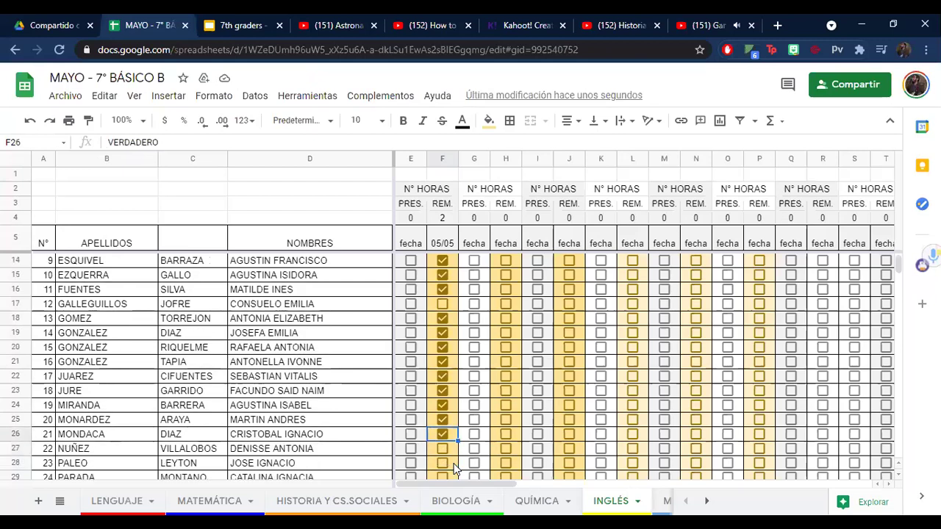
key("Down")
key("space")
key("Down")
key("Down")
key("Down")
key("Down")
key("Down")
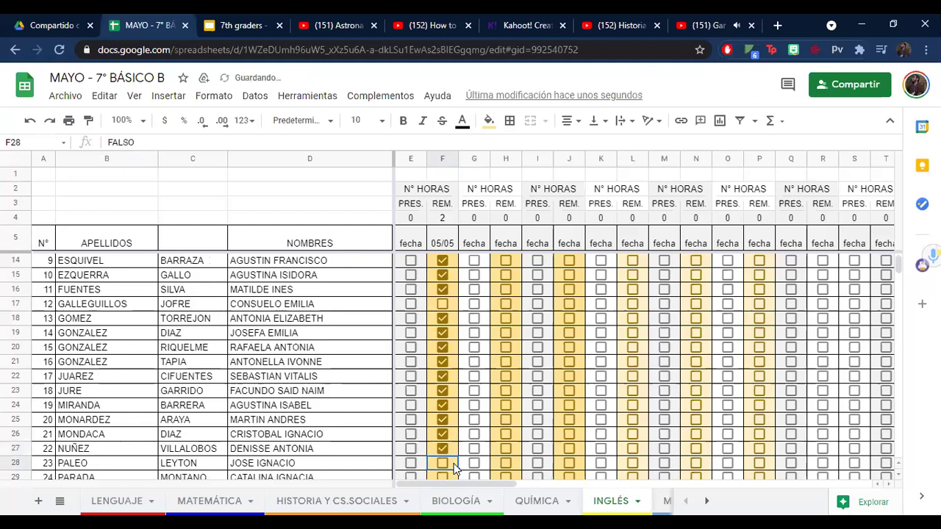
Step: Tick the 05/05 remote attendance checkboxes for students number 23 to 25, in cells F28 to F30
key("Up")
key("Up")
key("Up")
key("Up")
key("Up")
key("Down")
key("space")
key("Down")
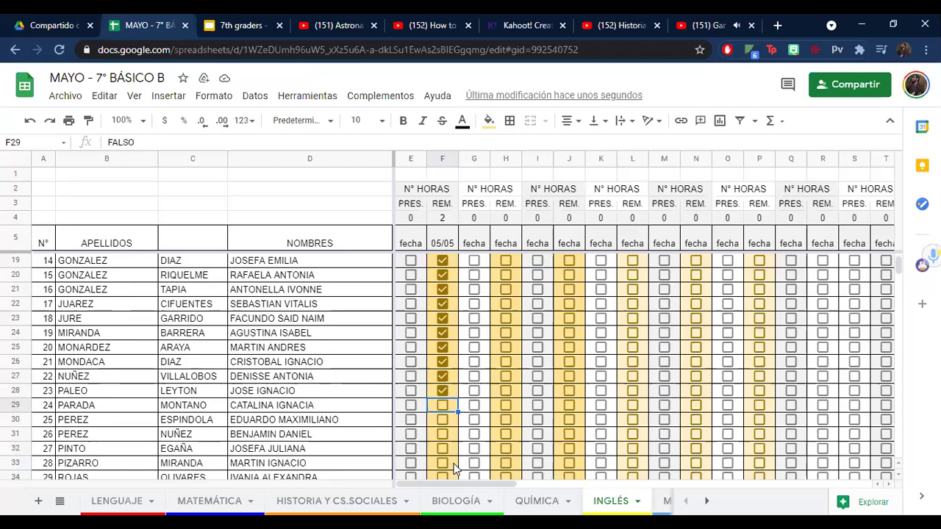
key("space")
key("Down")
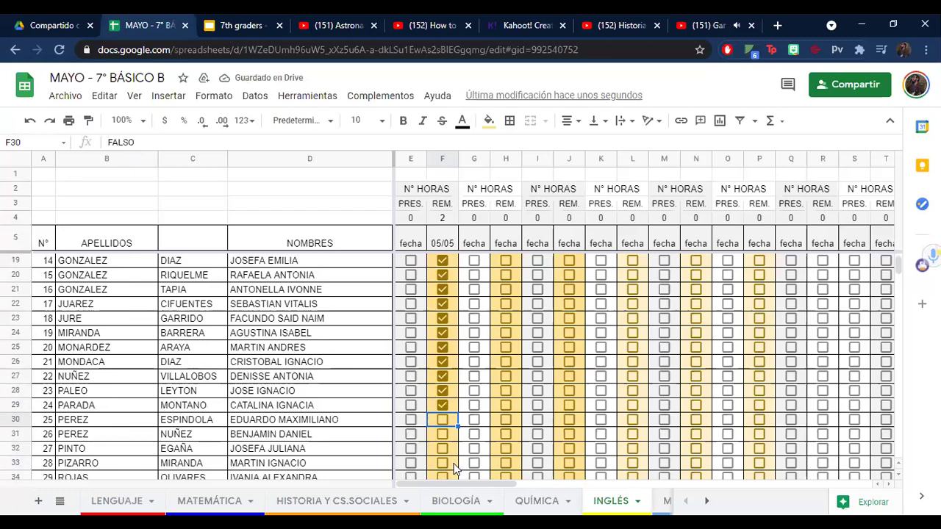
key("space")
key("Down")
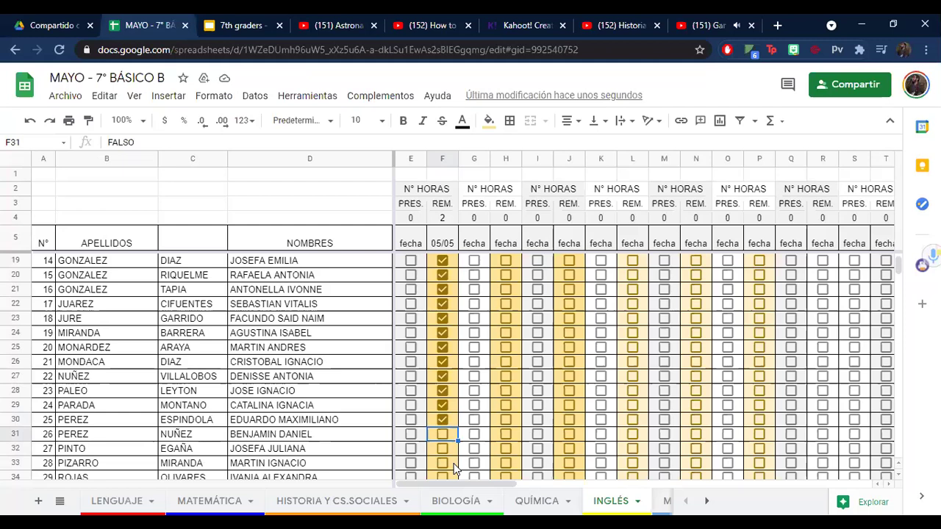
Step: Skip student number 26 and tick the 05/05 remote attendance checkboxes for students number 27 to 30, in cells F32 to F35
key("Down")
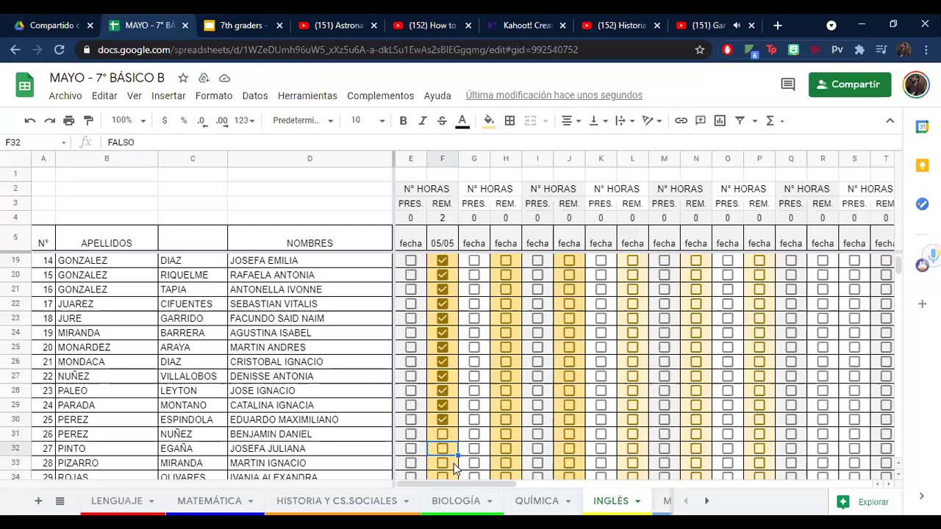
key("space")
key("Down")
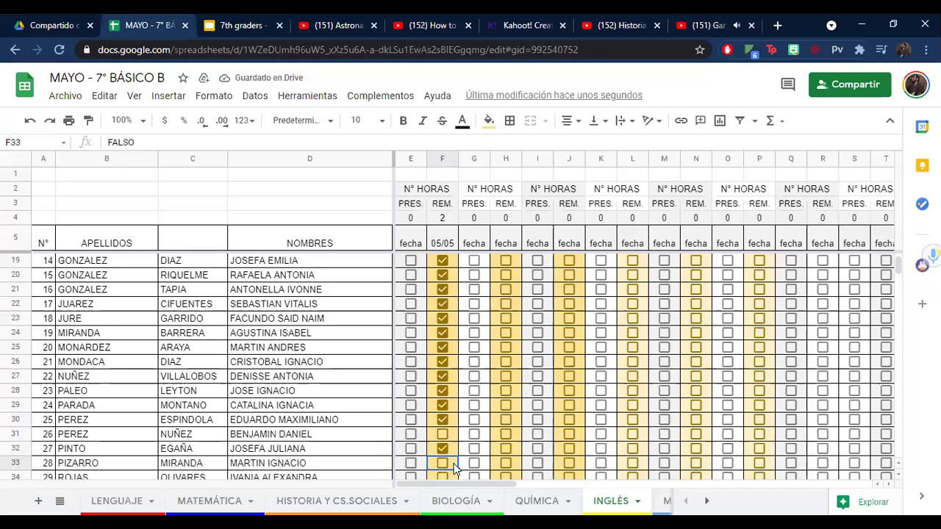
key("space")
key("Down")
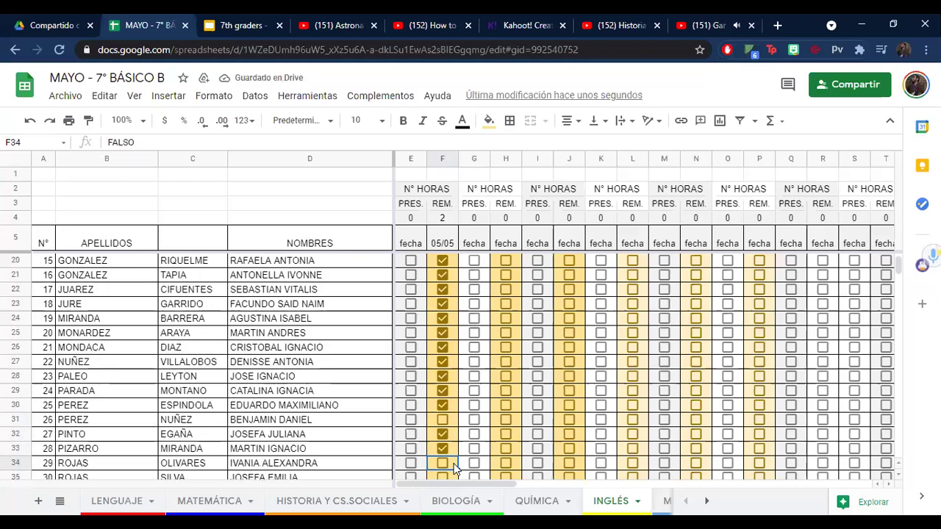
key("space")
key("Down")
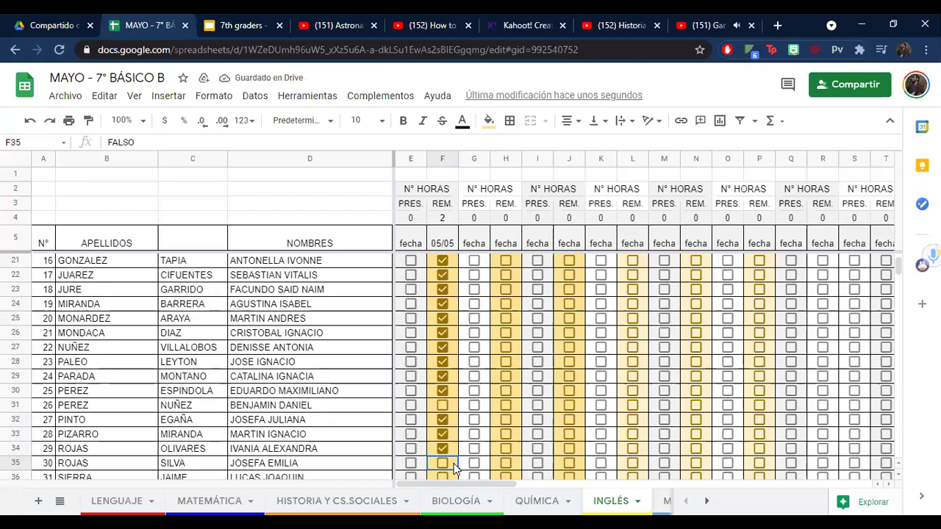
key("space")
key("Down")
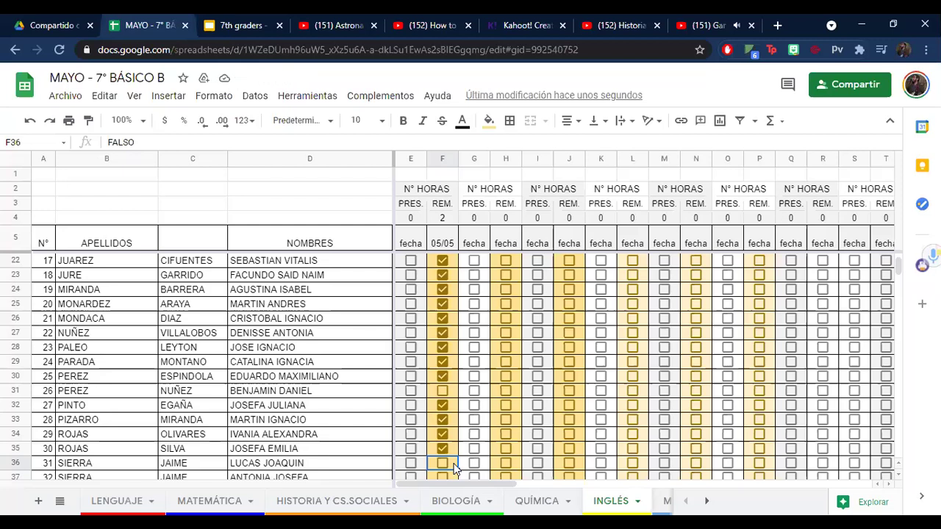
Step: Tick the 05/05 remote attendance checkboxes for students number 31 to 34, in cells F36 to F39
key("space")
key("Down")
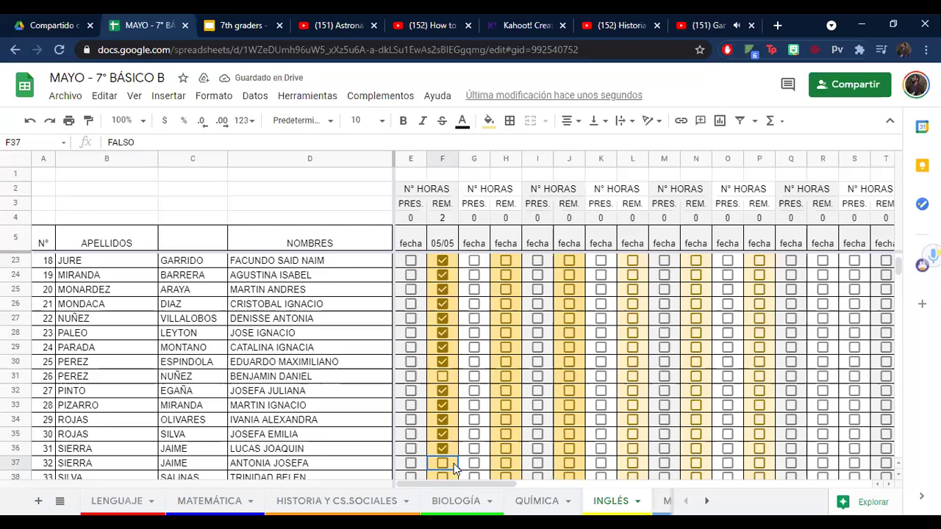
key("space")
key("Down")
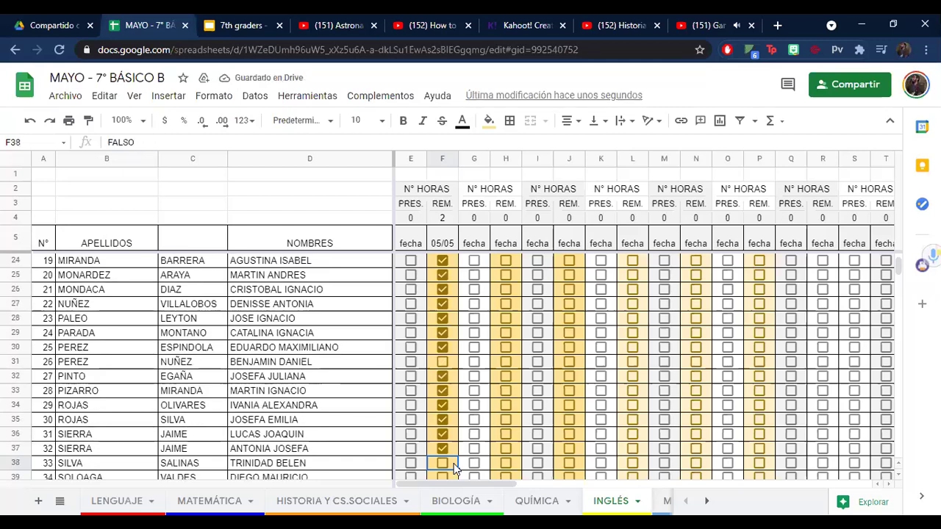
key("space")
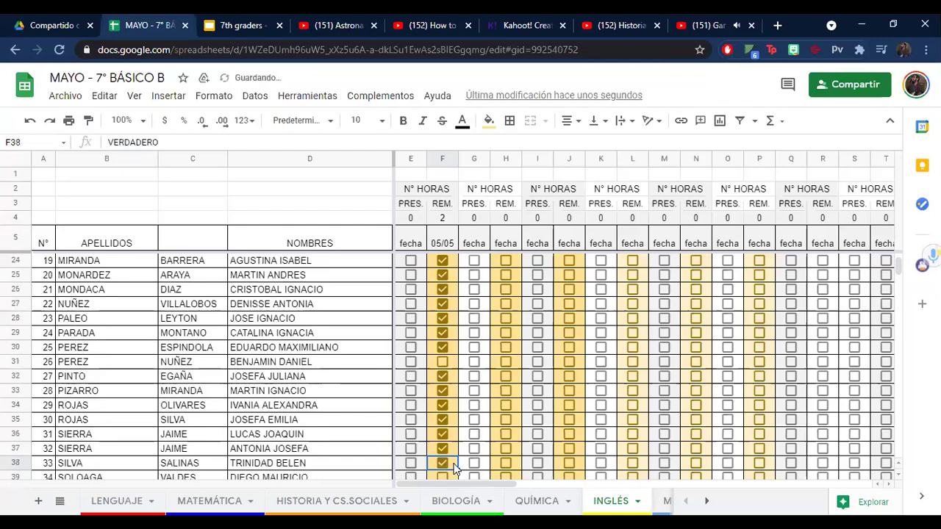
key("Down")
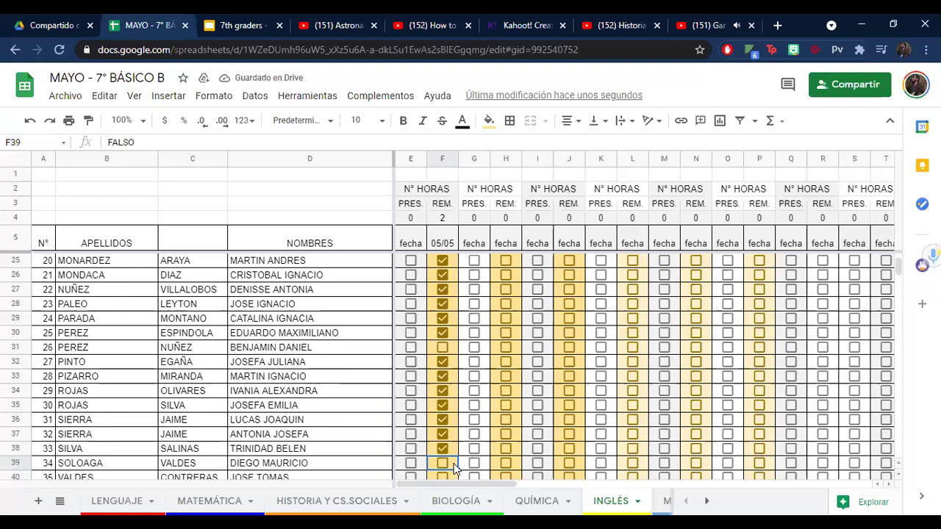
key("space")
key("Down")
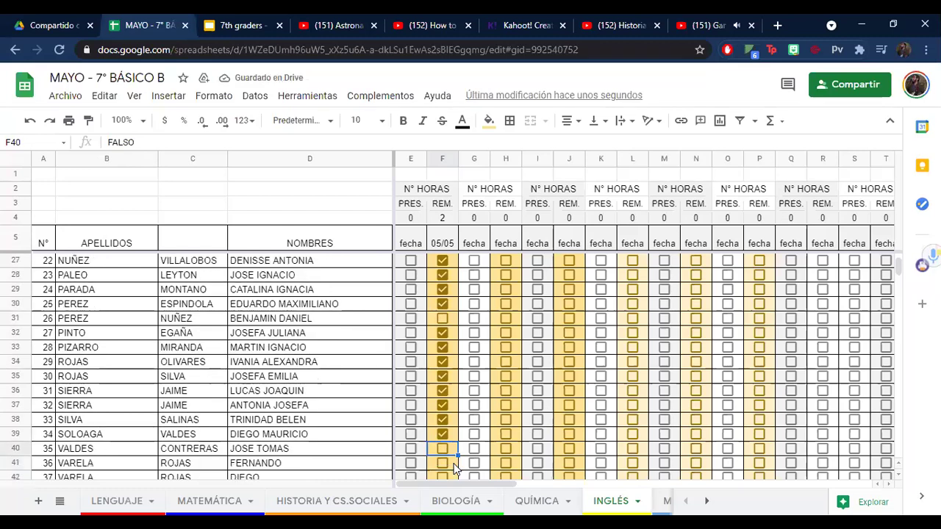
Step: Tick the 05/05 remote attendance checkboxes for students number 35 to 37, in cells F40 to F42
key("space")
key("Down")
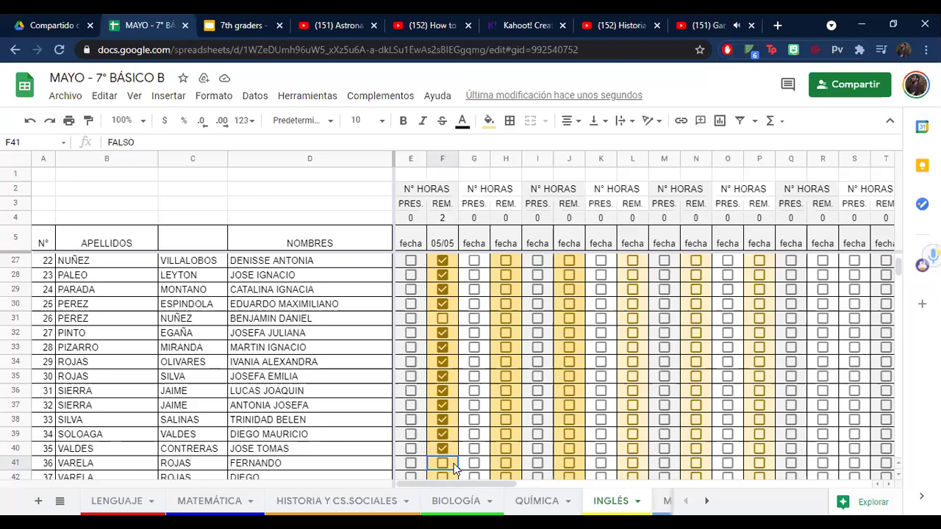
left_click(442, 463)
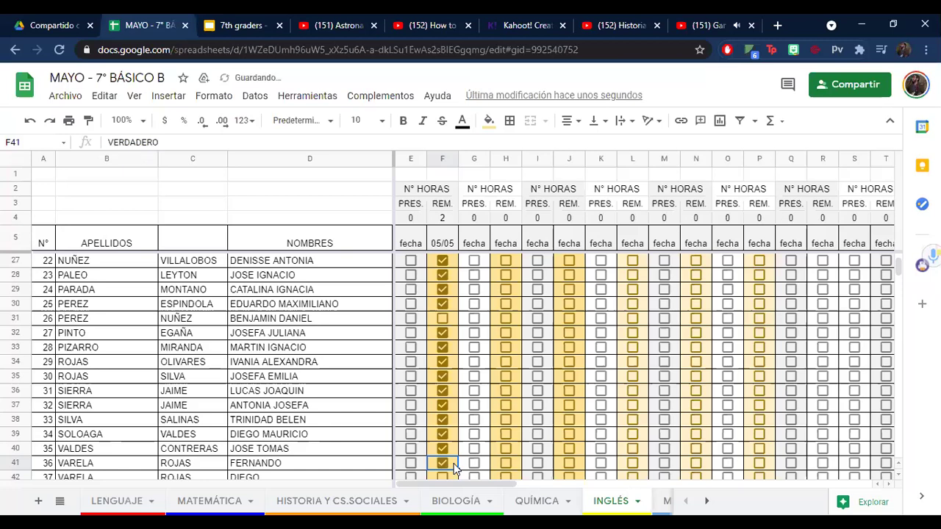
key("Down")
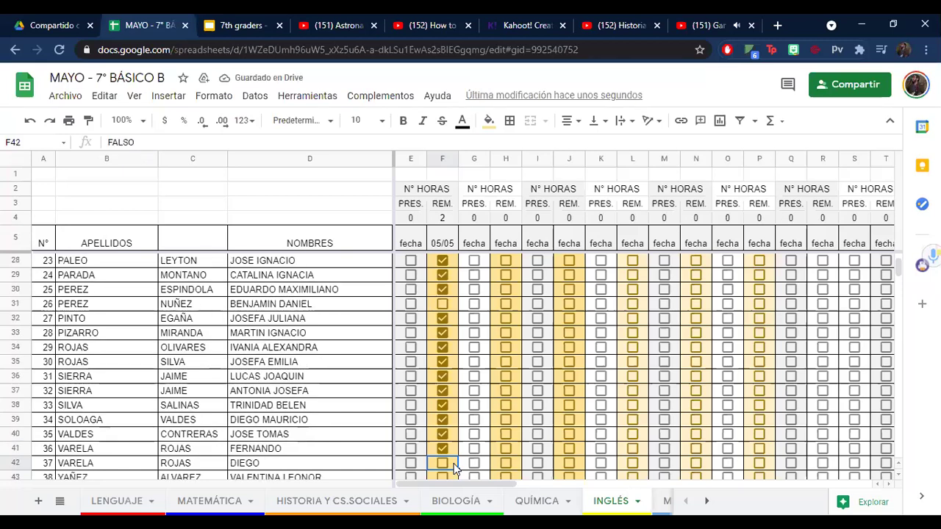
key("space")
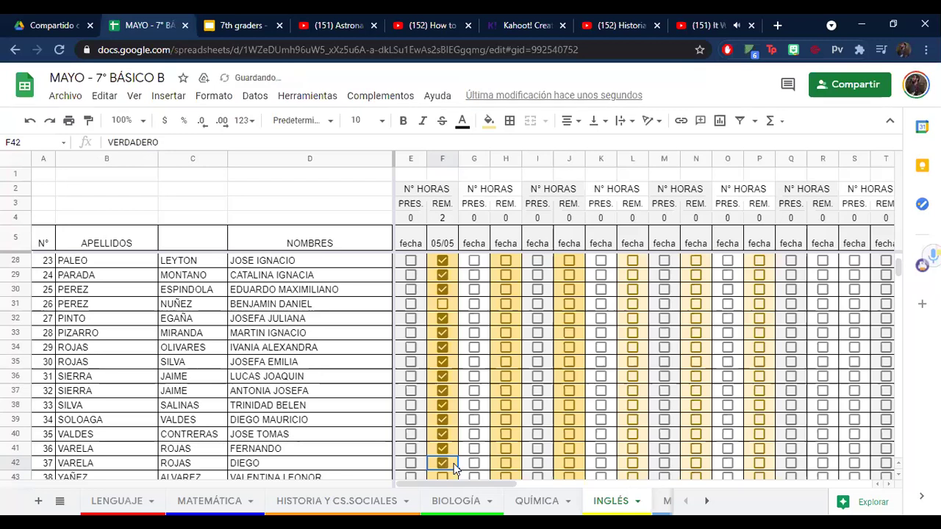
key("Down")
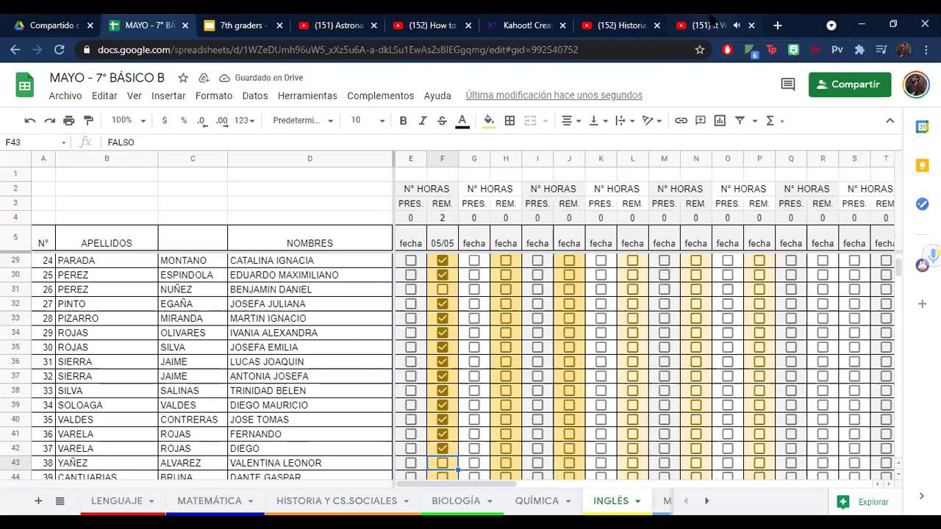
Step: Change the background song playing on YouTube and return to the MAYO - 7° BÁSICO B spreadsheet
left_click(741, 21)
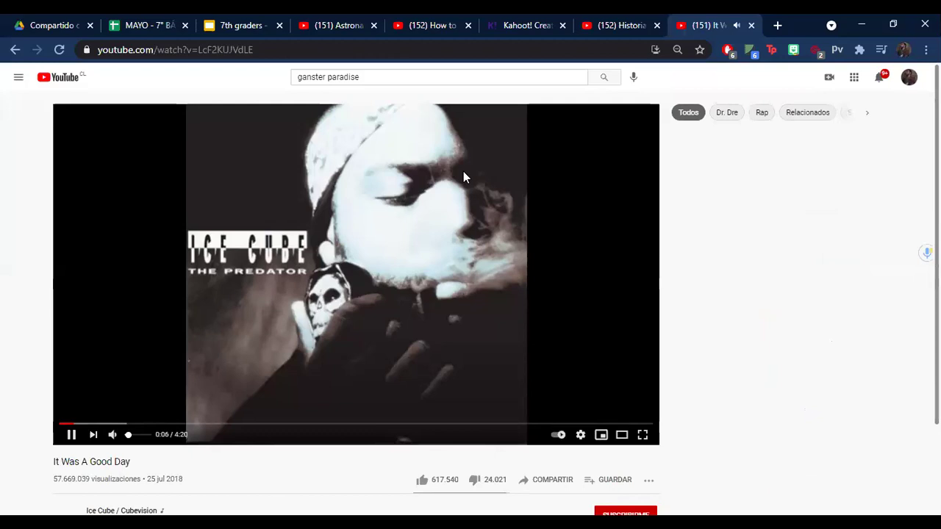
key("alt+Left")
key("ctrl+2")
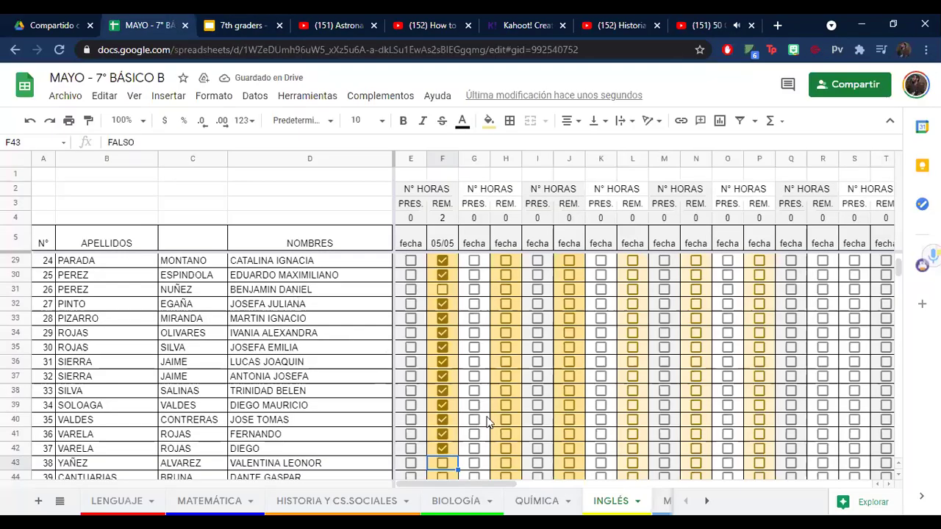
Step: Skip students number 38 and 39 and tick the 05/05 remote attendance checkbox for student number 40, in cell F45
scroll(470, 412, "down", 2)
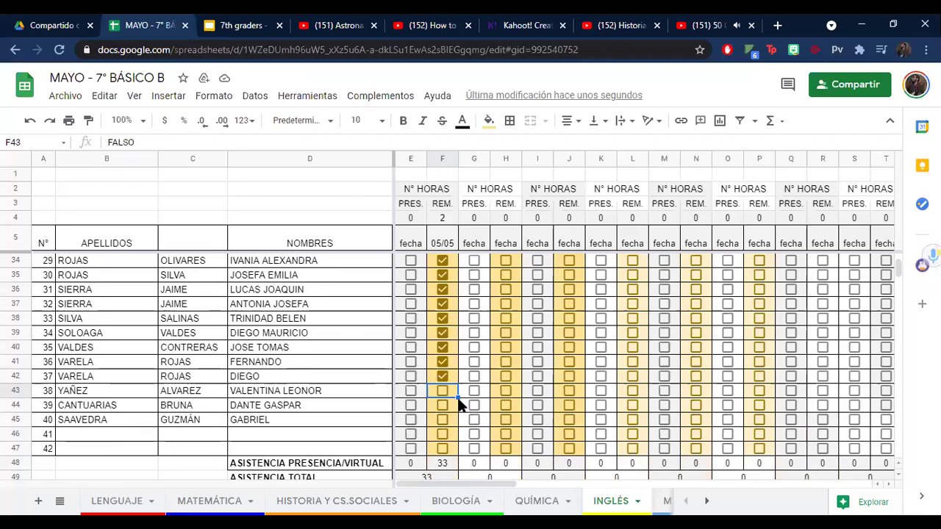
left_click(452, 411)
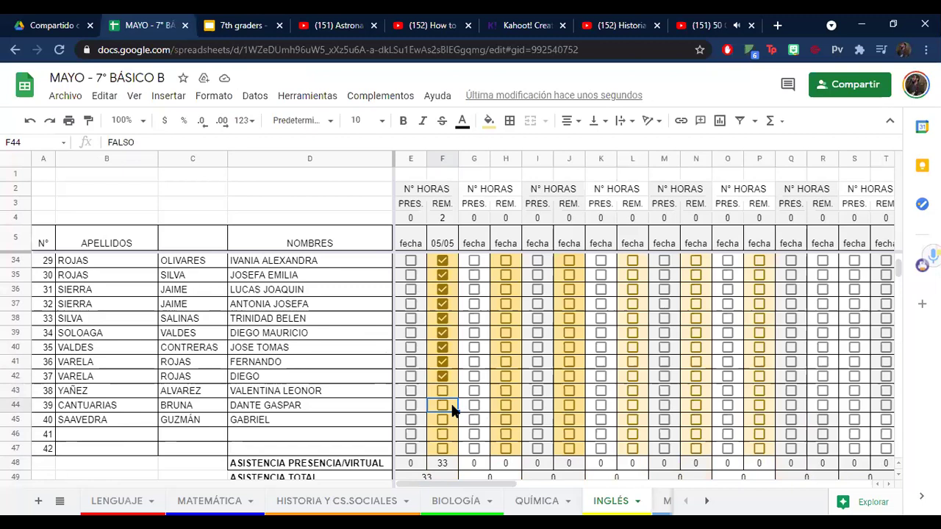
key("Up")
key("Down")
key("Down")
key("space")
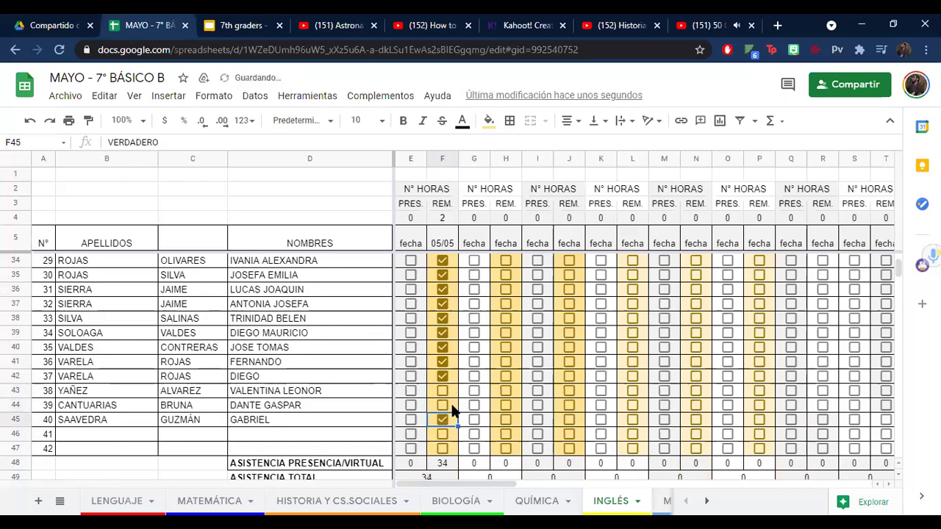
Step: Review the 05/05 remote attendance checkboxes in column F across the whole student list
key("Left")
key("Up")
key("Up")
key("Down")
key("Right")
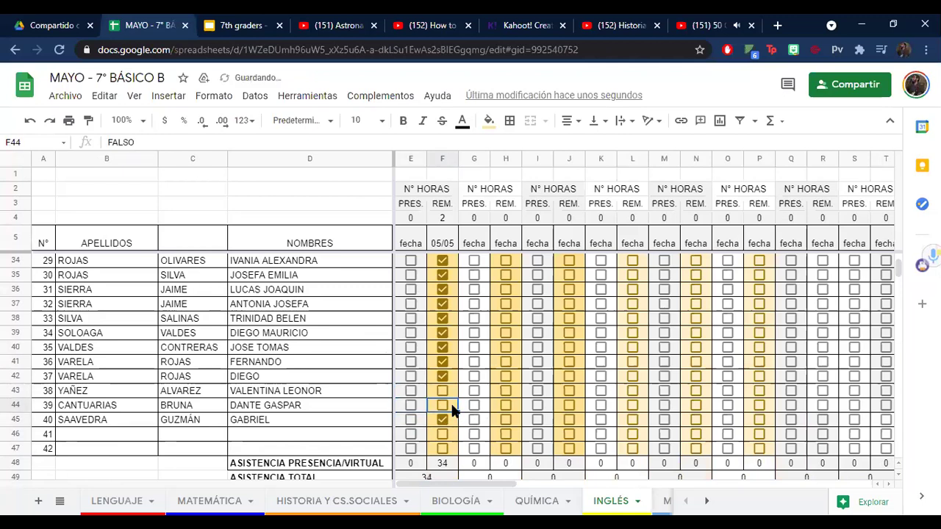
key("Down")
key("Right")
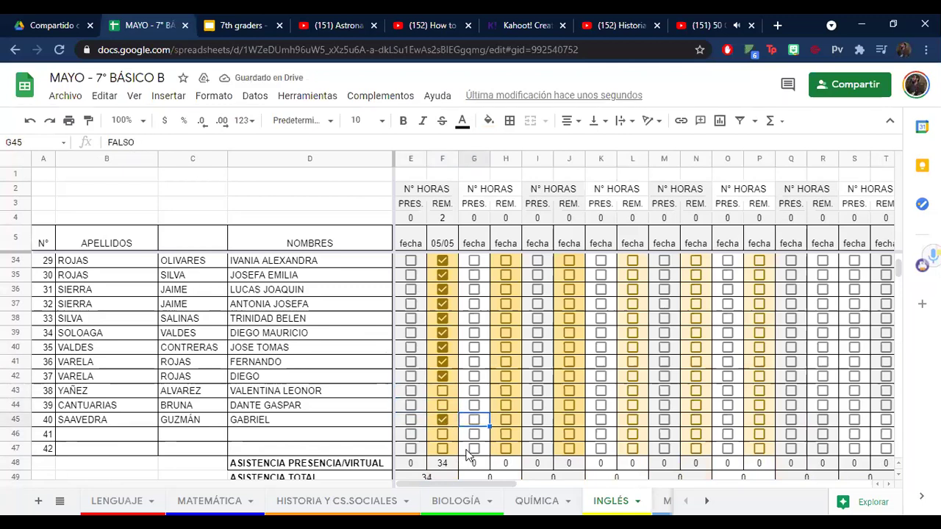
scroll(437, 348, "up", 7)
scroll(437, 351, "down", 11)
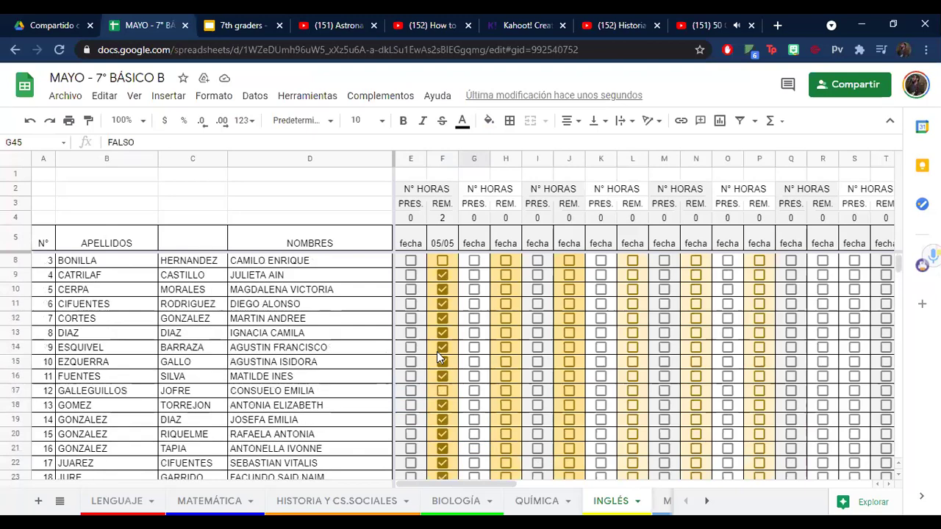
scroll(437, 351, "up", 10)
scroll(437, 351, "down", 8)
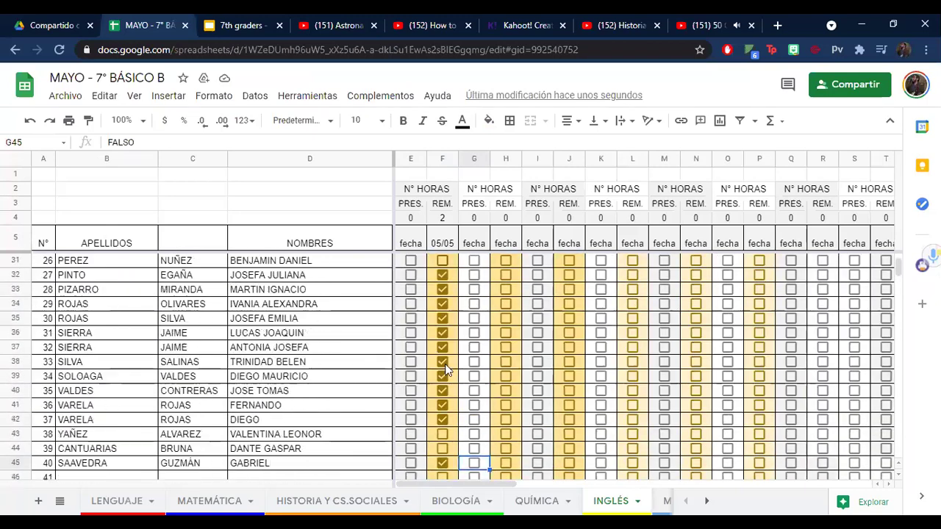
Step: Enter the date 05/05 in row 54 of the CONTENIDO CLASES REMOTAS table and begin its content with "Unit 2:"
scroll(491, 398, "down", 1)
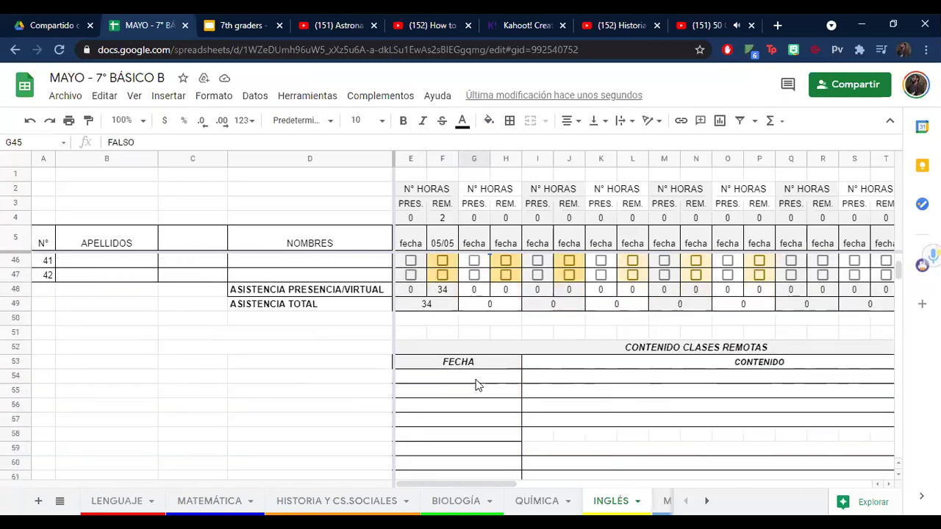
left_click(497, 380)
type("05/05")
key("Tab")
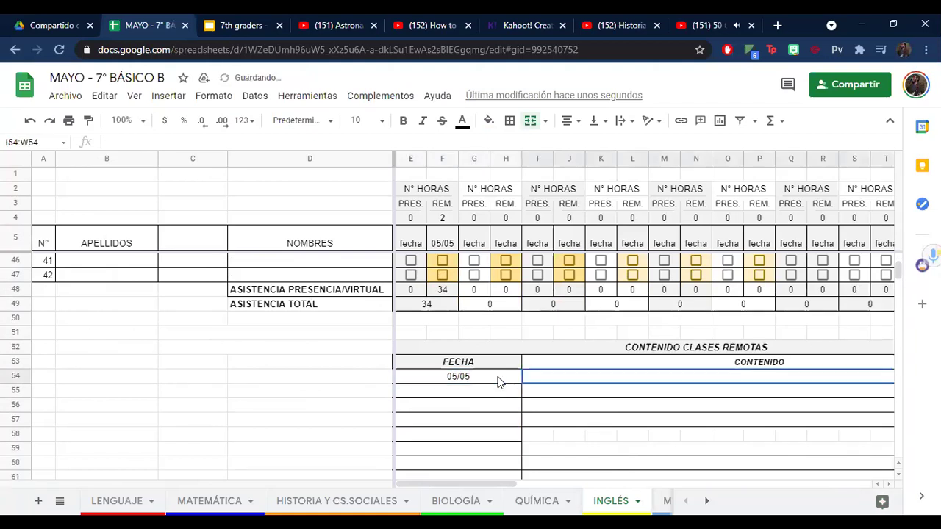
type("Unit 2:")
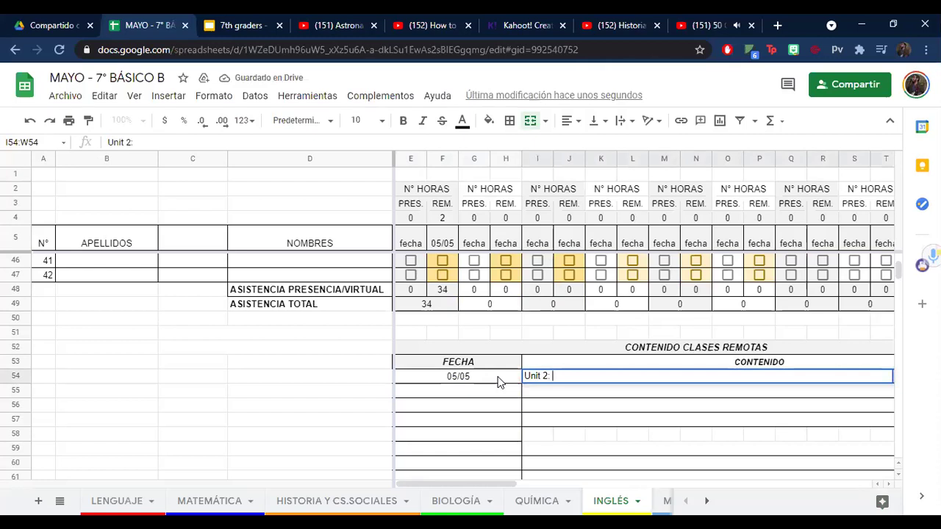
Step: Tick the 05/05 remote attendance checkbox for student number 38, in cell F43
scroll(445, 300, "up", 2)
left_click(445, 299)
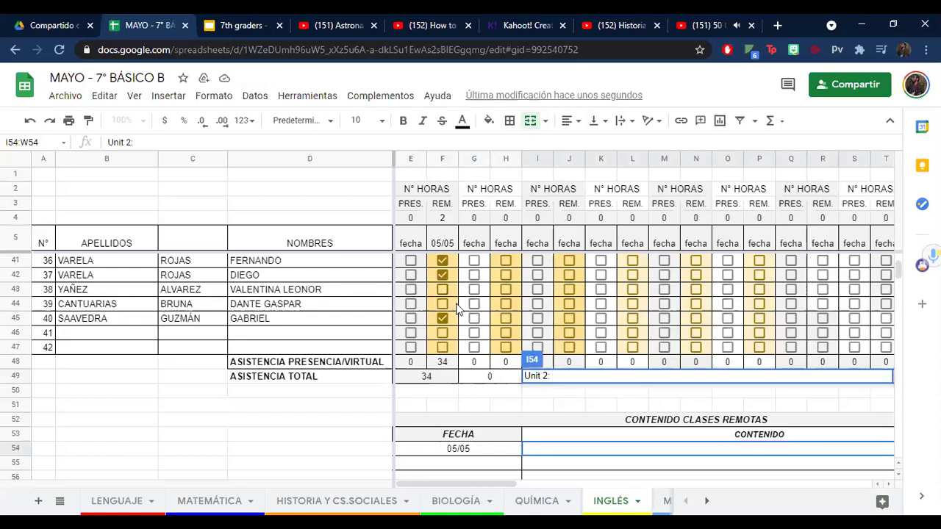
Step: Complete the 05/05 content entry in cell I54 so it reads "Unit 2: La vida de un astronauta"
left_click(570, 452)
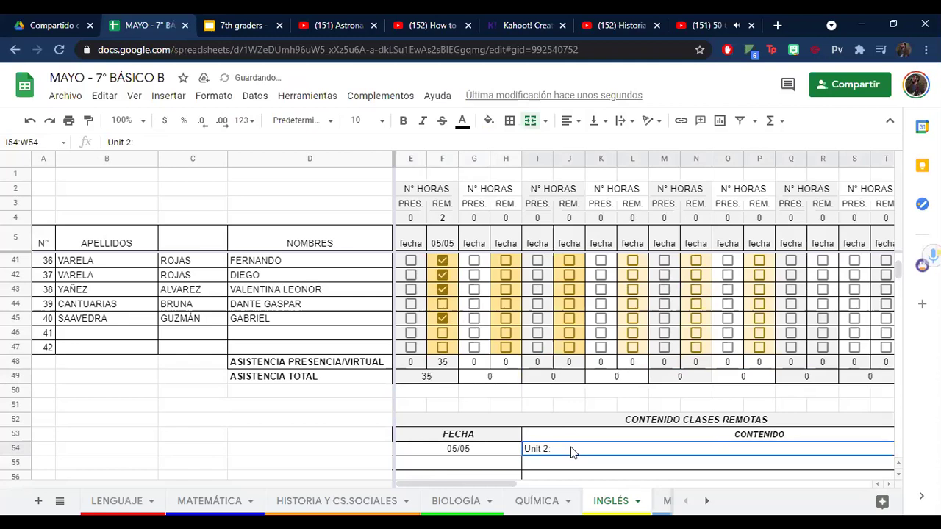
double_click(571, 449)
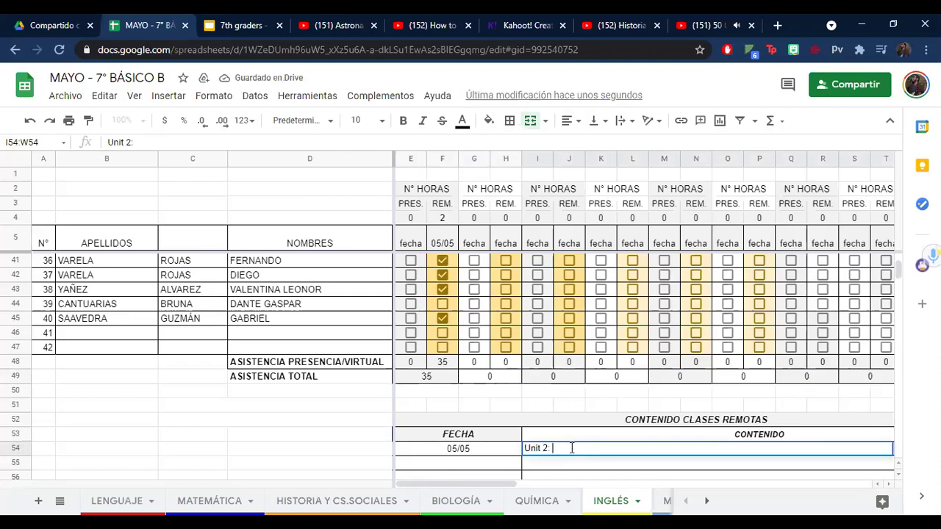
type("La")
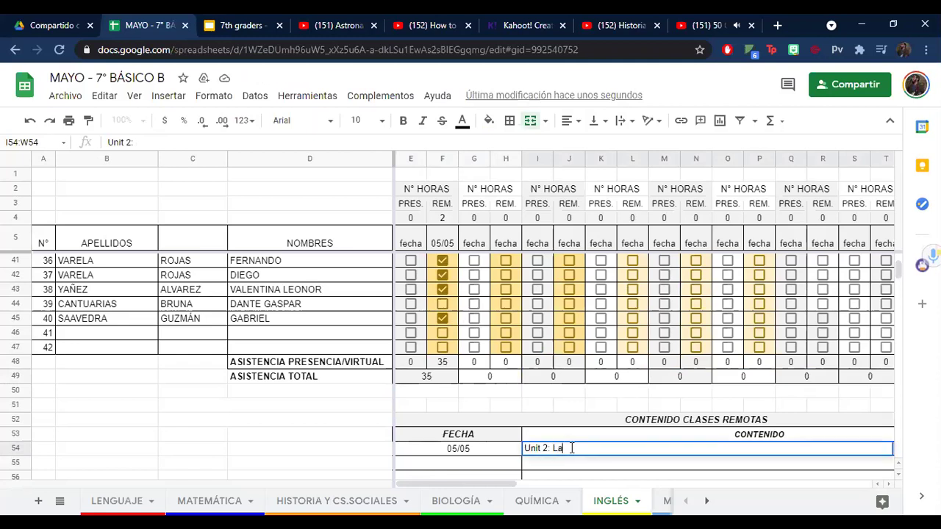
type(" vida de un astronauta")
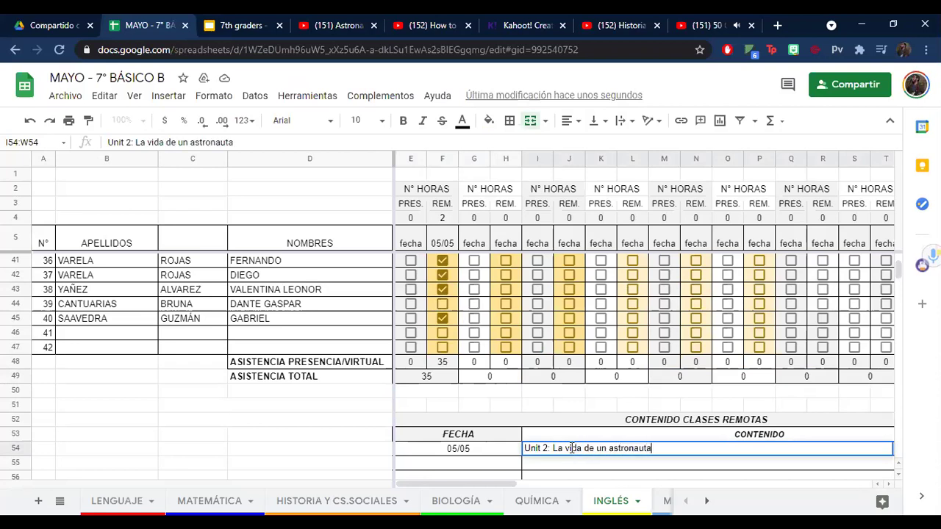
left_click(339, 438)
Step: Check the 05/05 remote attendance column against the student list, selecting the unticked cells F17, F31 and F44 for review
scroll(434, 368, "up", 10)
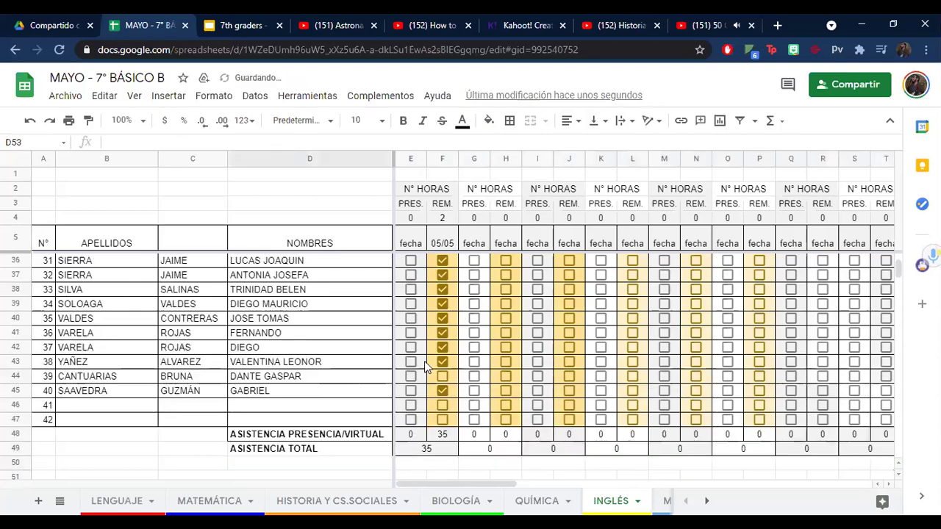
scroll(439, 370, "down", 9)
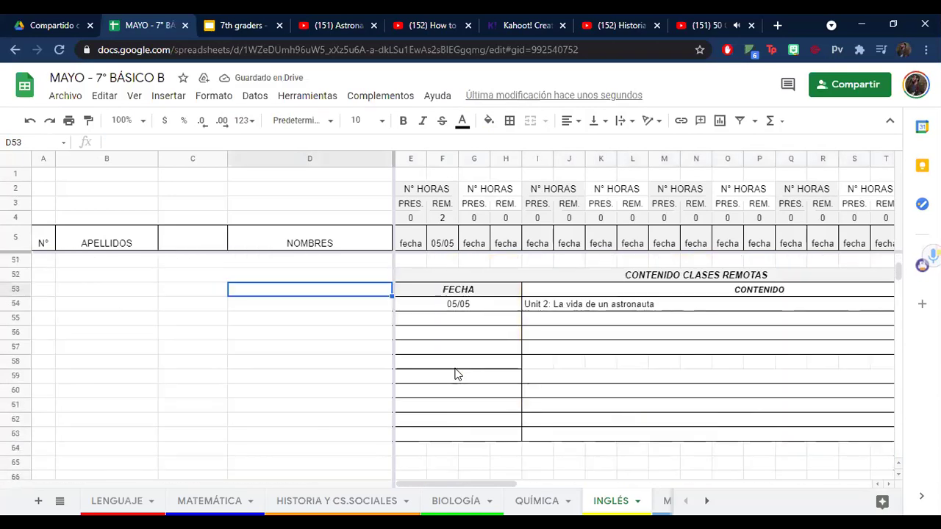
scroll(449, 373, "up", 3)
scroll(455, 375, "down", 2)
scroll(439, 320, "up", 12)
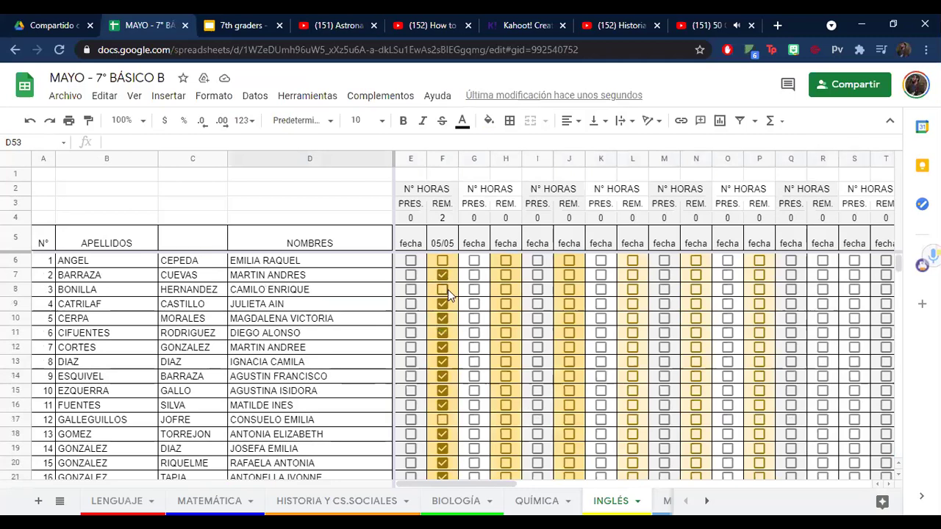
left_click(454, 425)
scroll(454, 425, "down", 4)
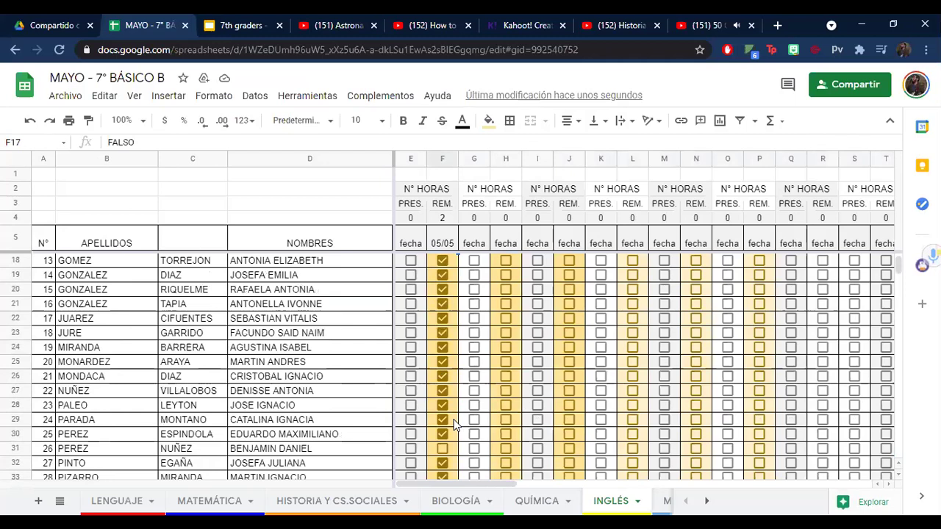
scroll(454, 425, "down", 1)
left_click(454, 425)
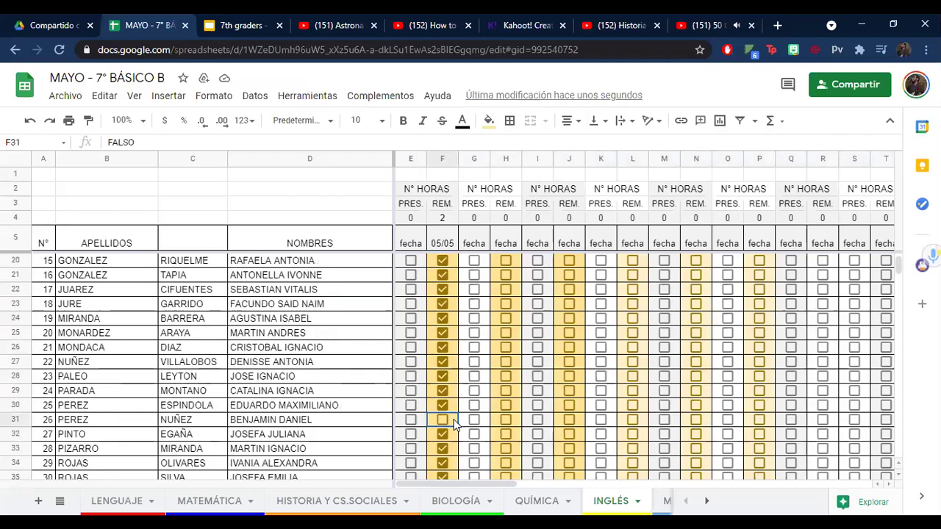
scroll(454, 425, "down", 3)
scroll(453, 425, "down", 3)
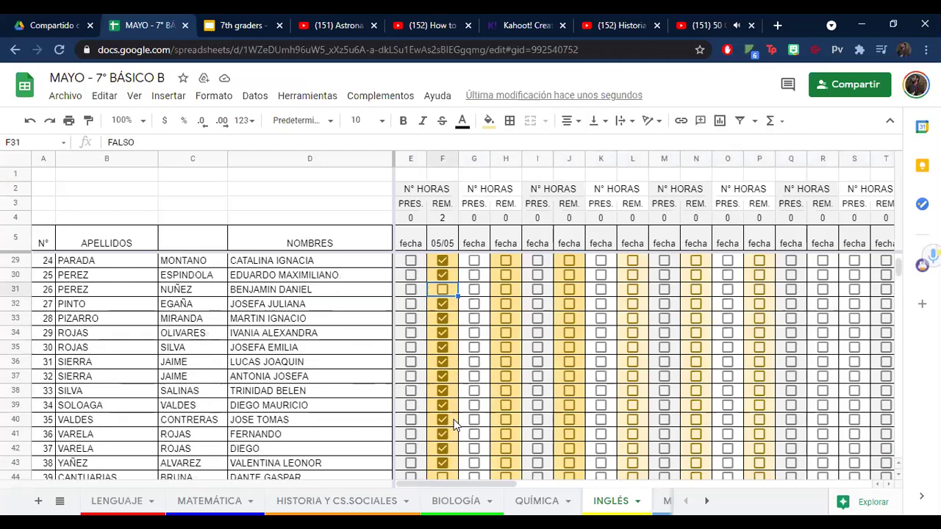
left_click(454, 406)
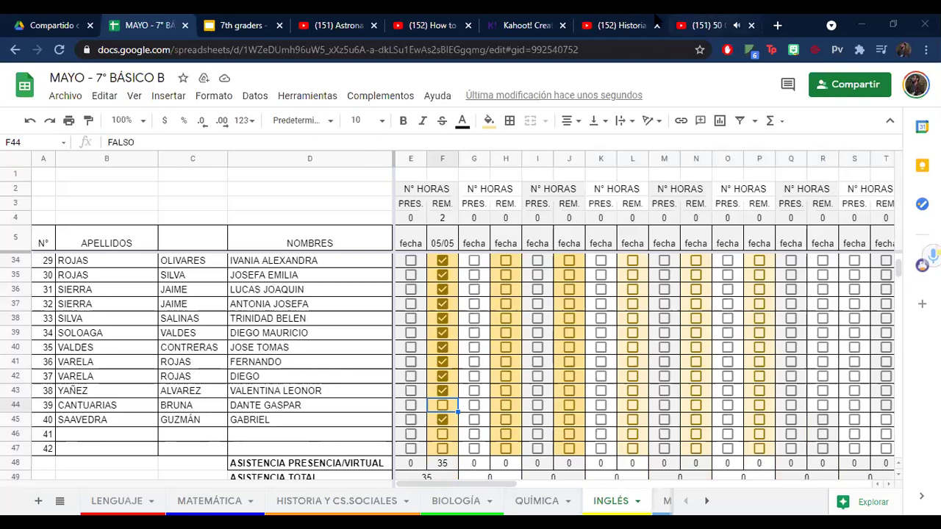
Step: Pause the 50 Cent song on YouTube and close its tab, returning to the 7th graders presentation
left_click(704, 19)
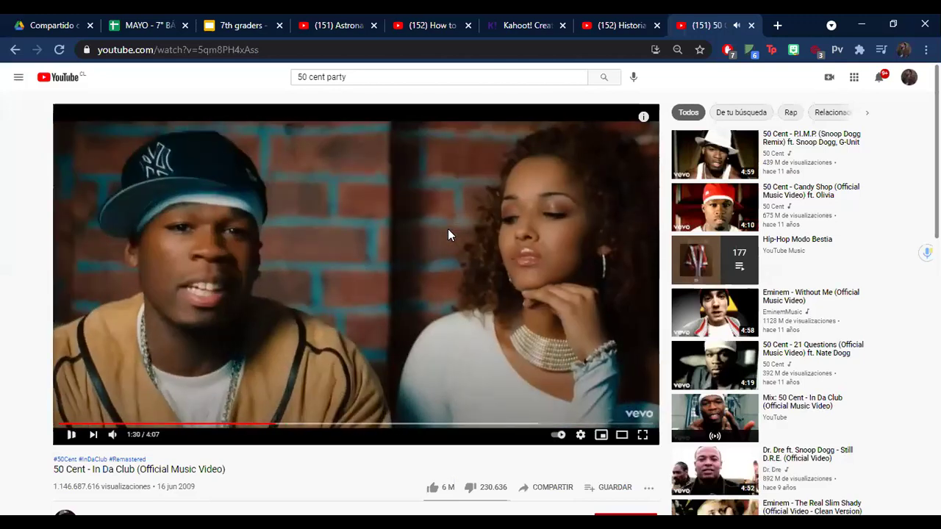
left_click(449, 234)
left_click(146, 50)
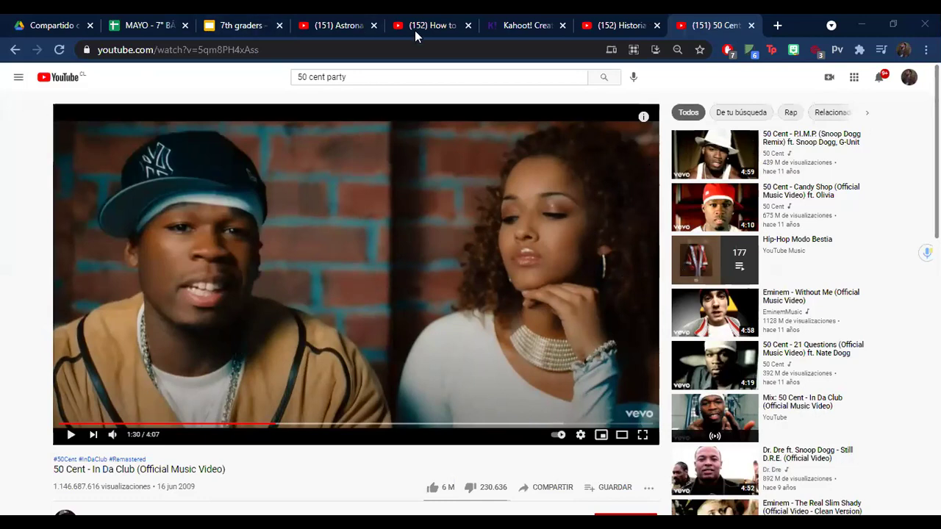
left_click(752, 25)
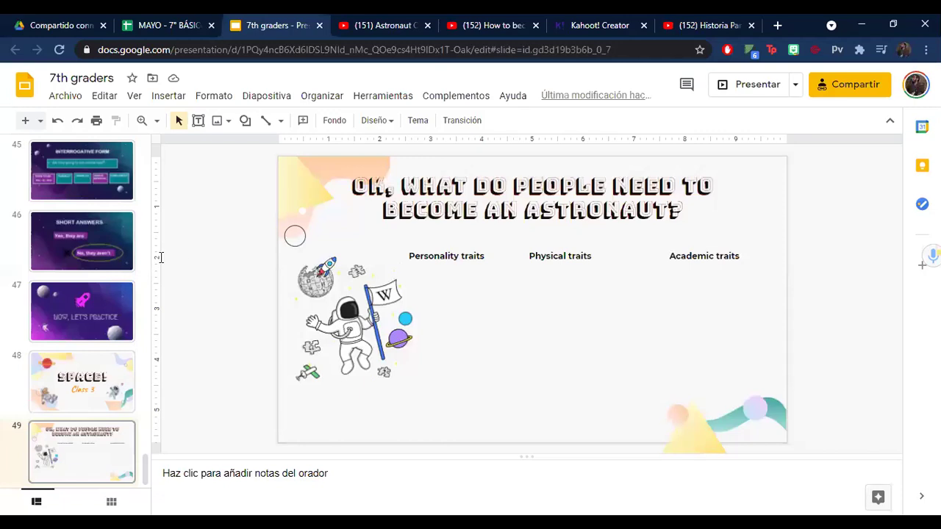
Step: Start presenting the 7th graders slideshow from slide 48, "SPACE! Class 3"
left_click(83, 377)
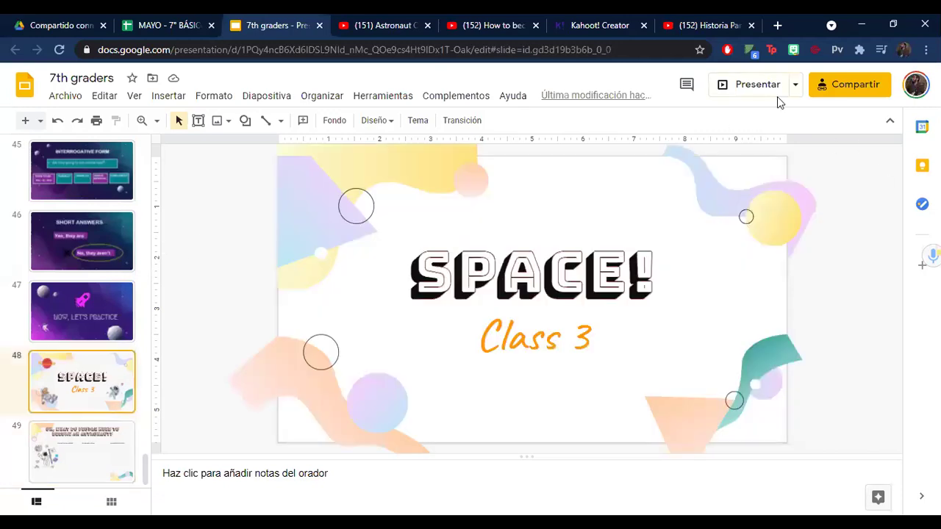
left_click(731, 84)
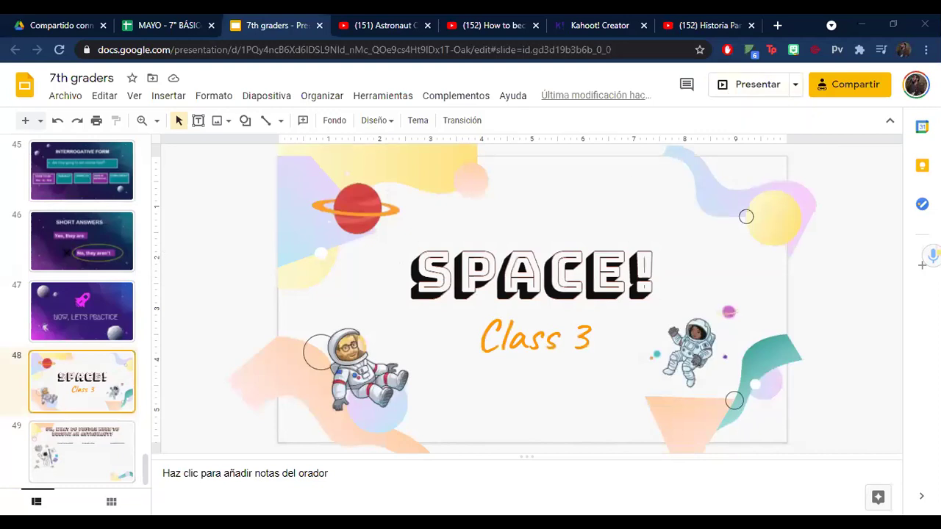